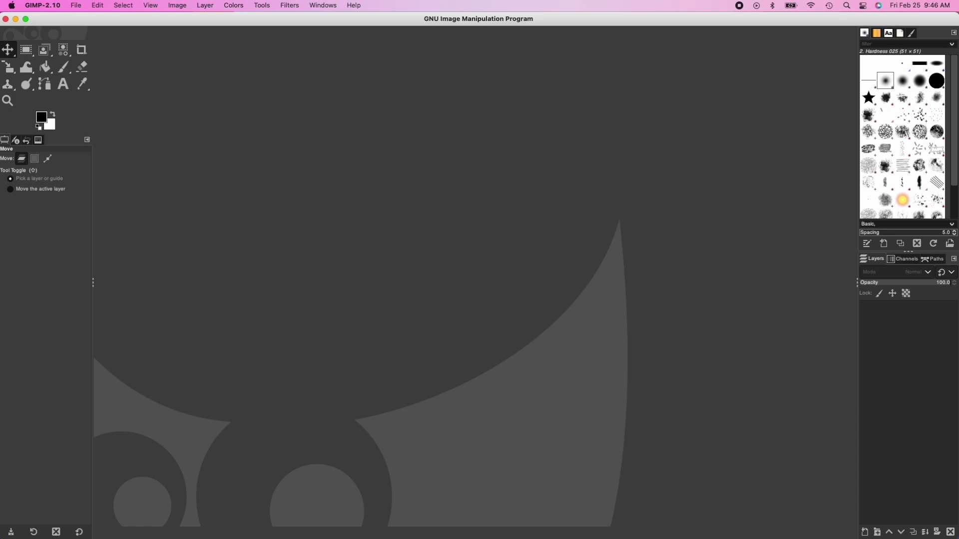
Open IMG_0926.HEIC from Downloads in GIMP and duplicate its layer.
mouse_move(127, 536)
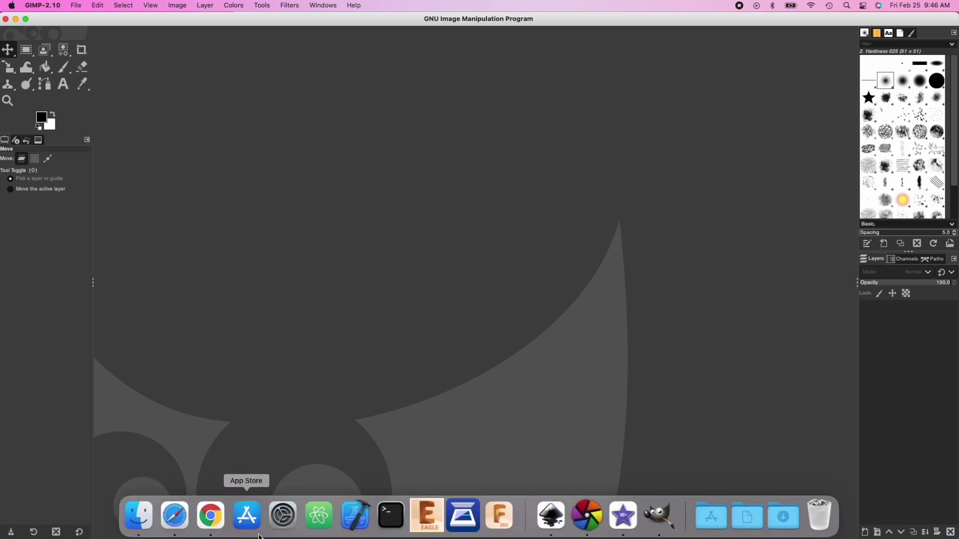
left_click(788, 519)
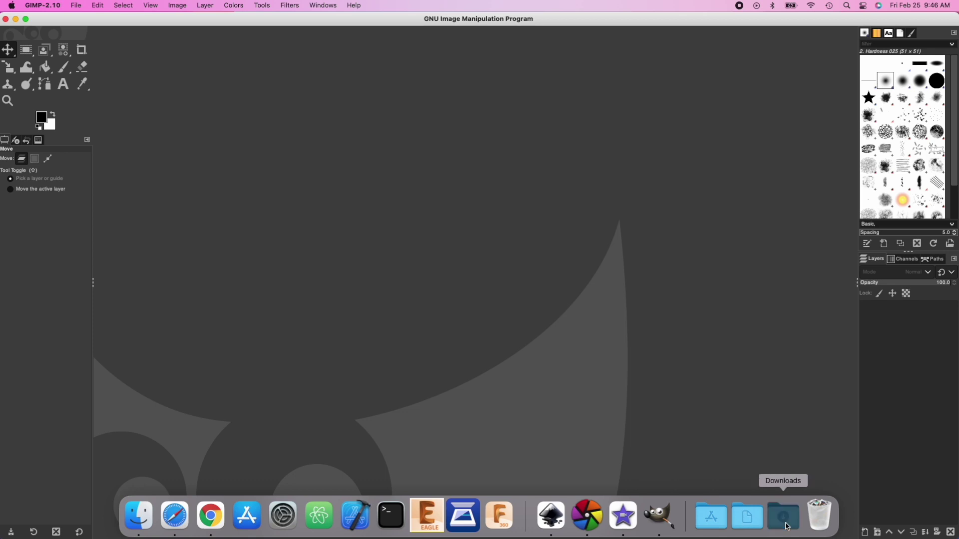
left_click_drag(797, 314, 572, 343)
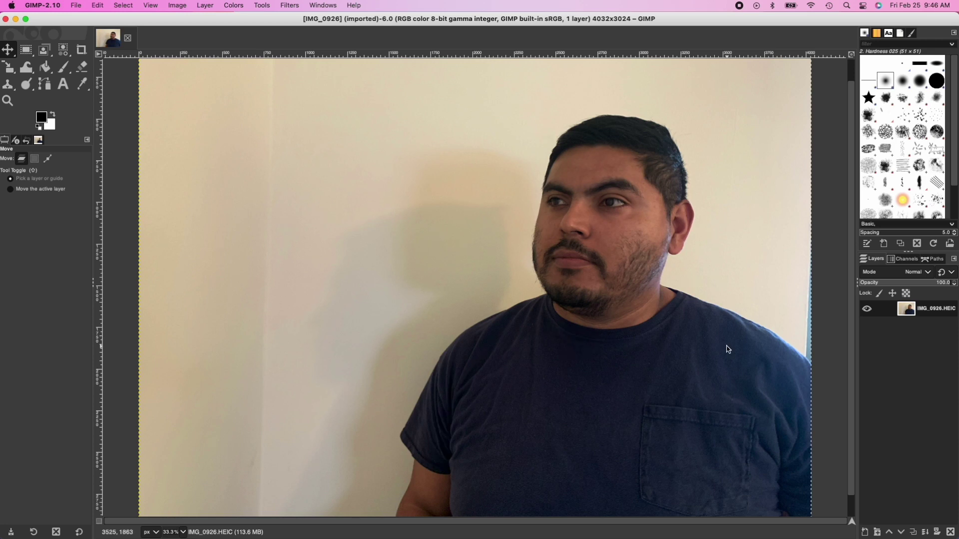
right_click(908, 313)
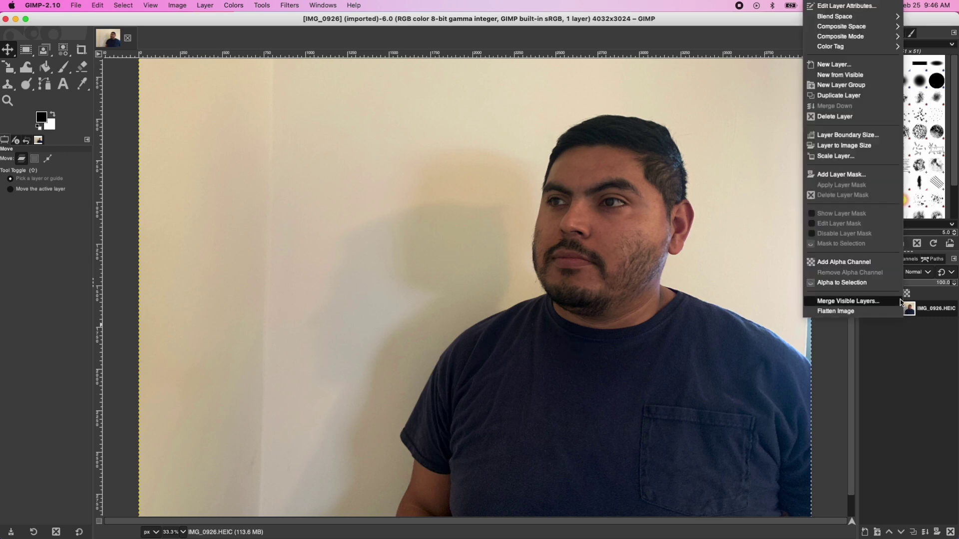
left_click(856, 98)
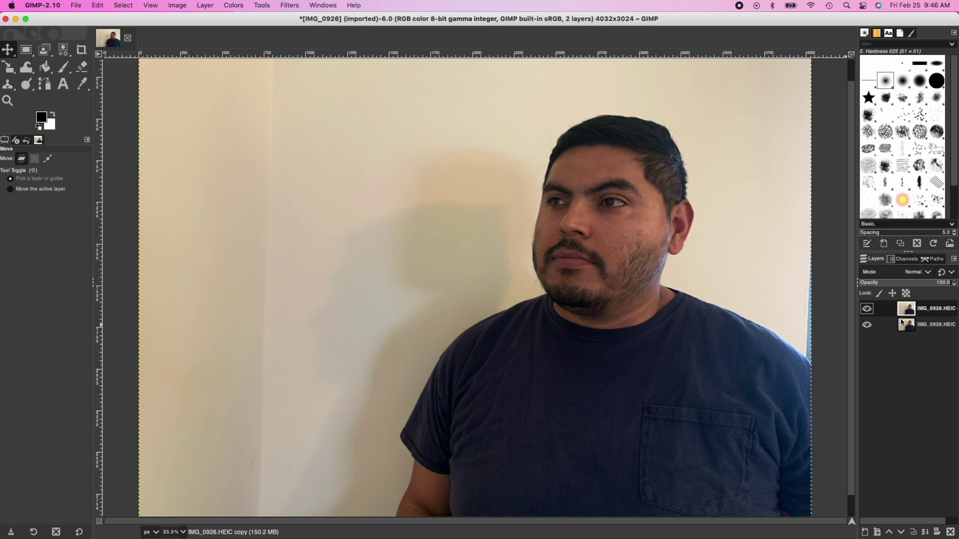
Set the copied layer's saturation scale to 0 to make it greyscale.
left_click(239, 7)
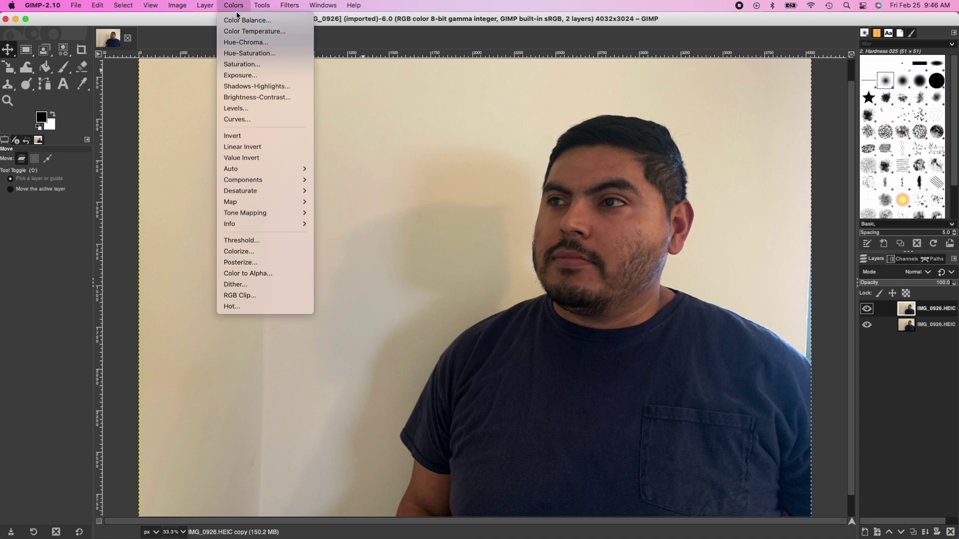
left_click(244, 68)
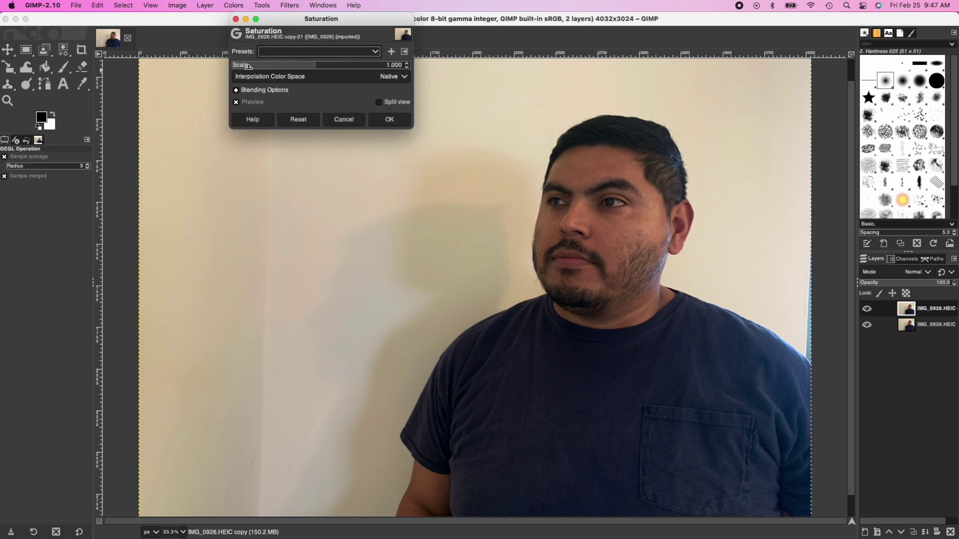
left_click_drag(312, 65, 226, 75)
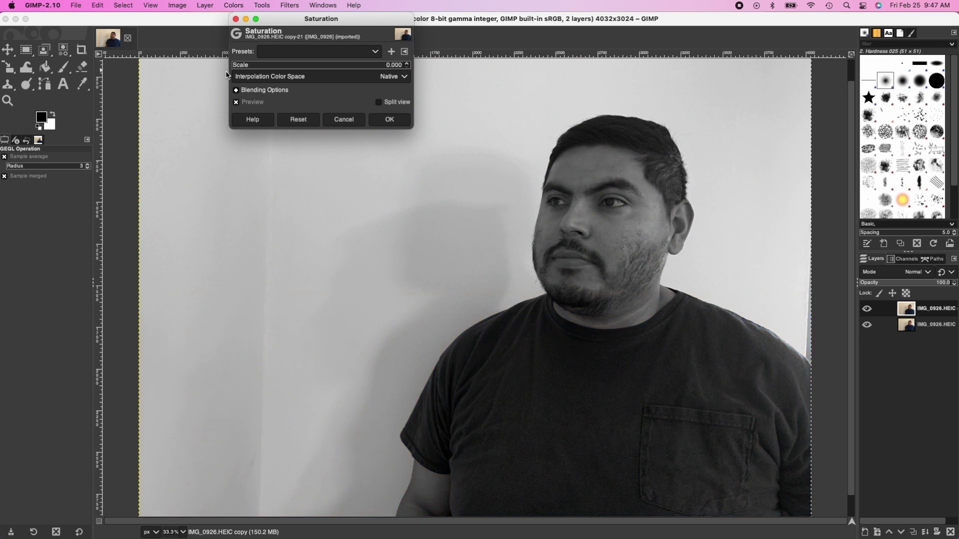
left_click(390, 120)
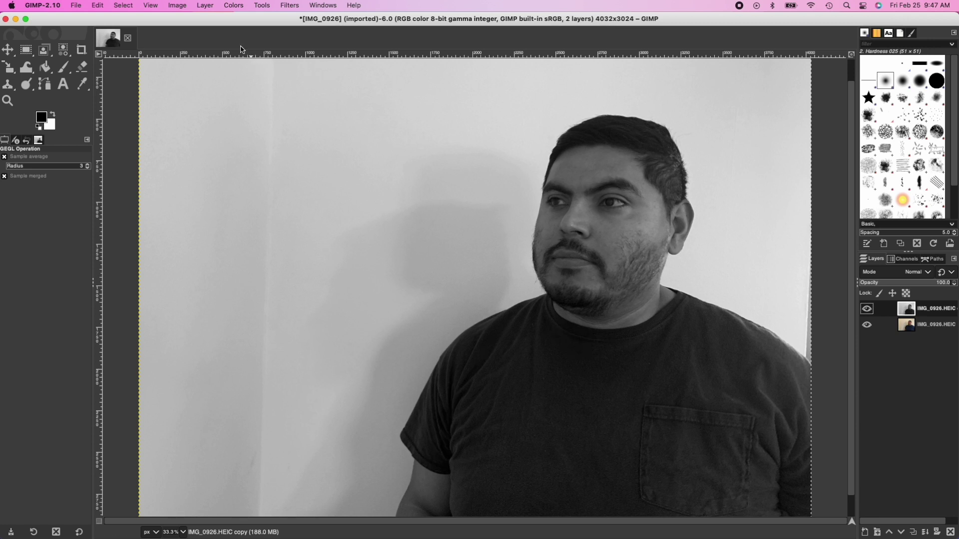
Apply a steep Curves adjustment crushing darks to black and lights to white.
left_click(234, 6)
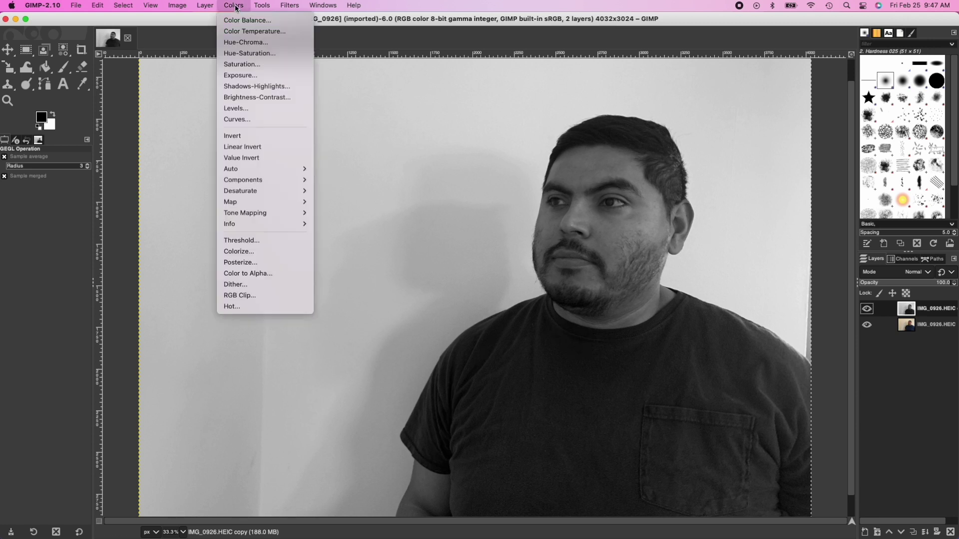
left_click(238, 120)
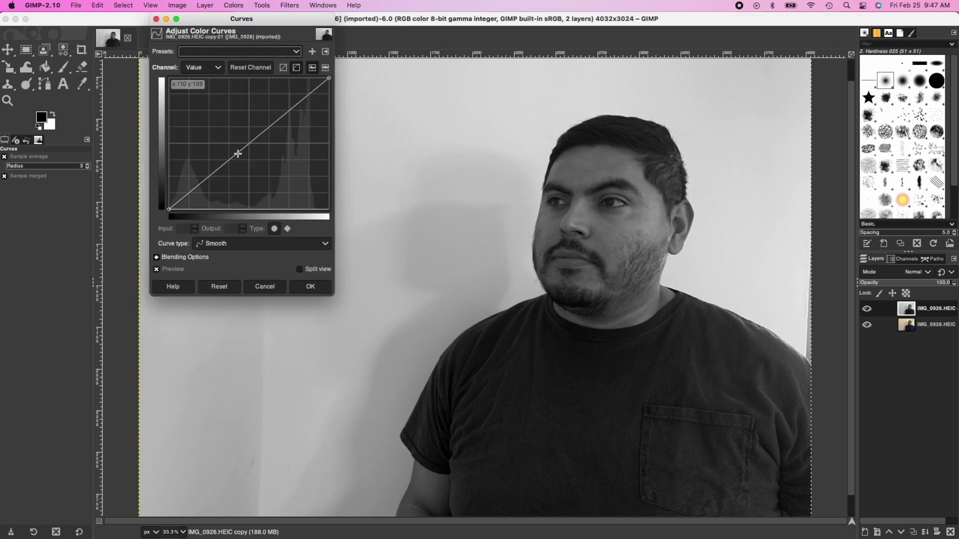
left_click_drag(241, 150, 252, 209)
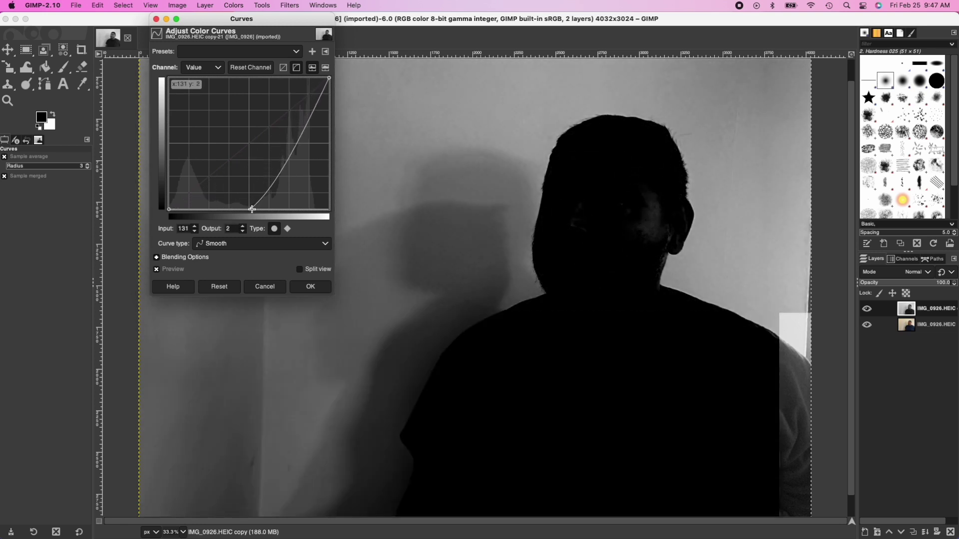
left_click_drag(309, 116, 254, 76)
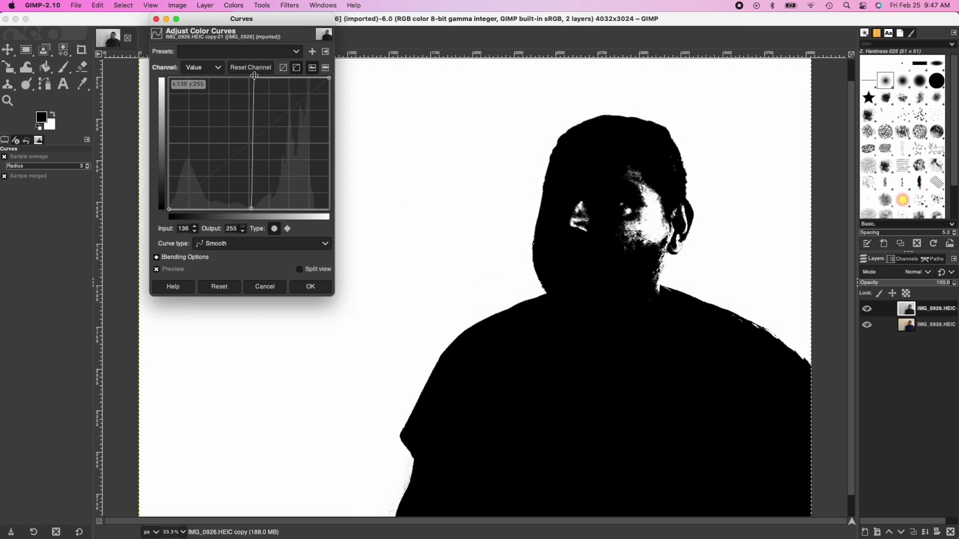
left_click(310, 287)
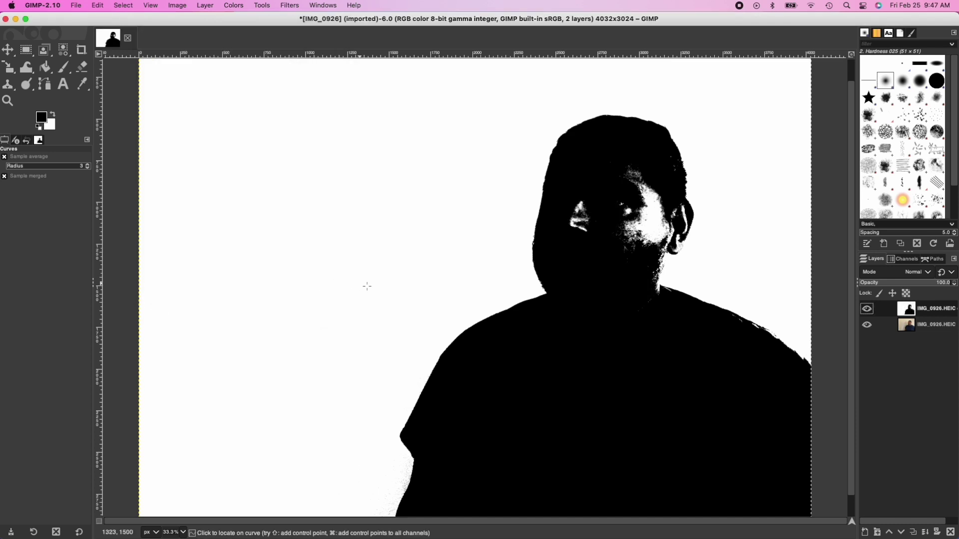
Invert the silhouette to white on black and add a white mask to the original photo layer.
left_click(229, 7)
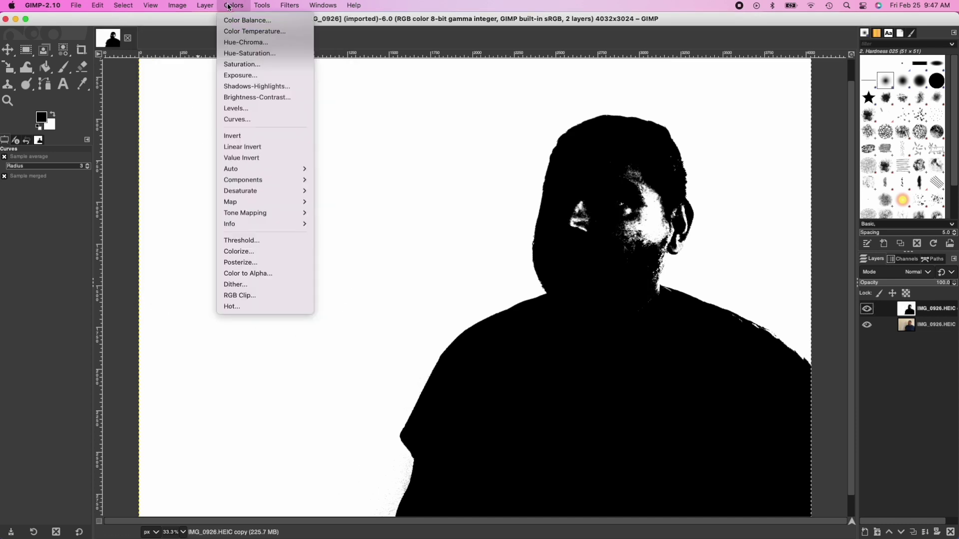
left_click(249, 138)
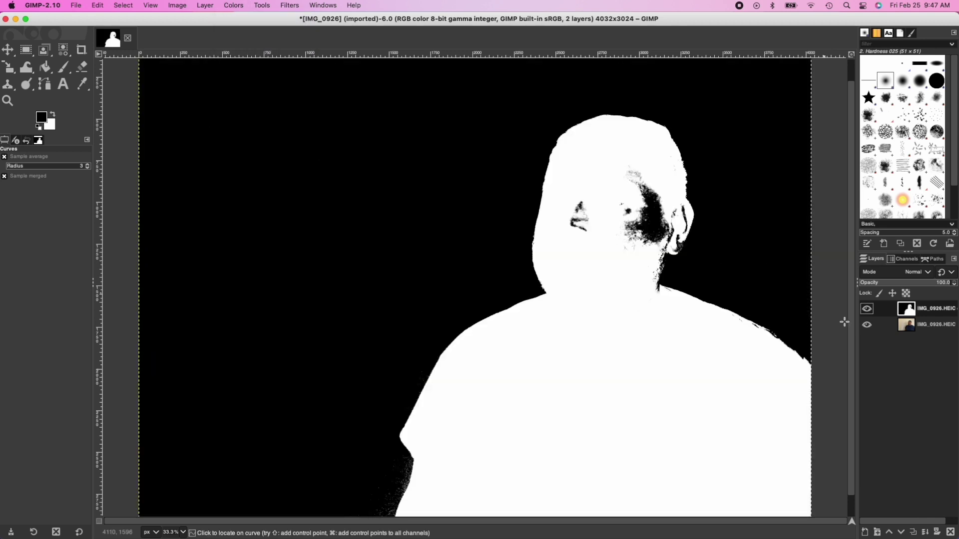
right_click(916, 327)
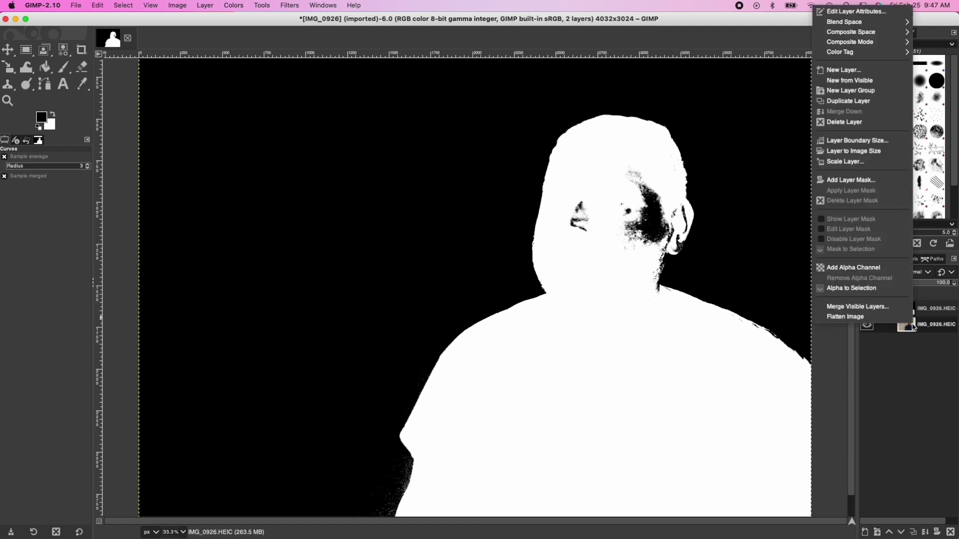
left_click(878, 180)
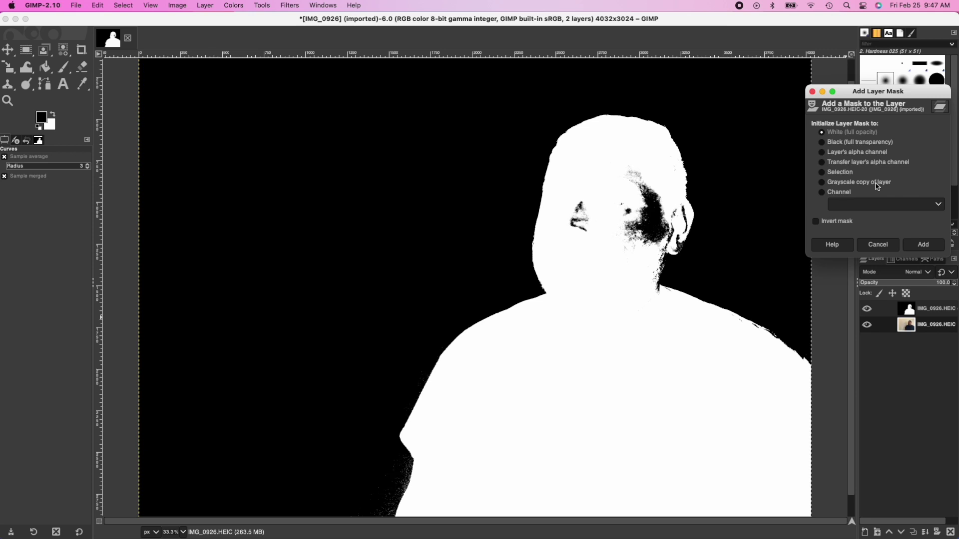
left_click(920, 245)
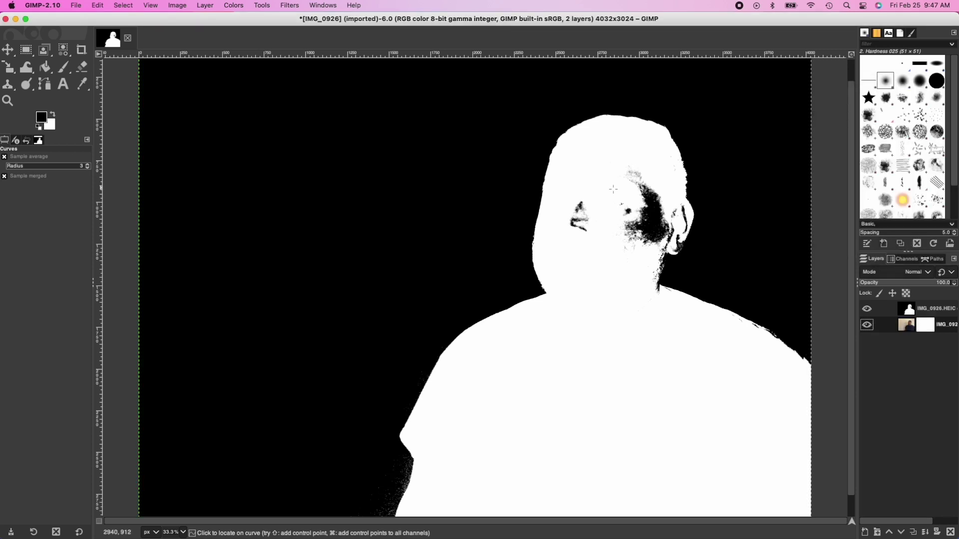
left_click(907, 309)
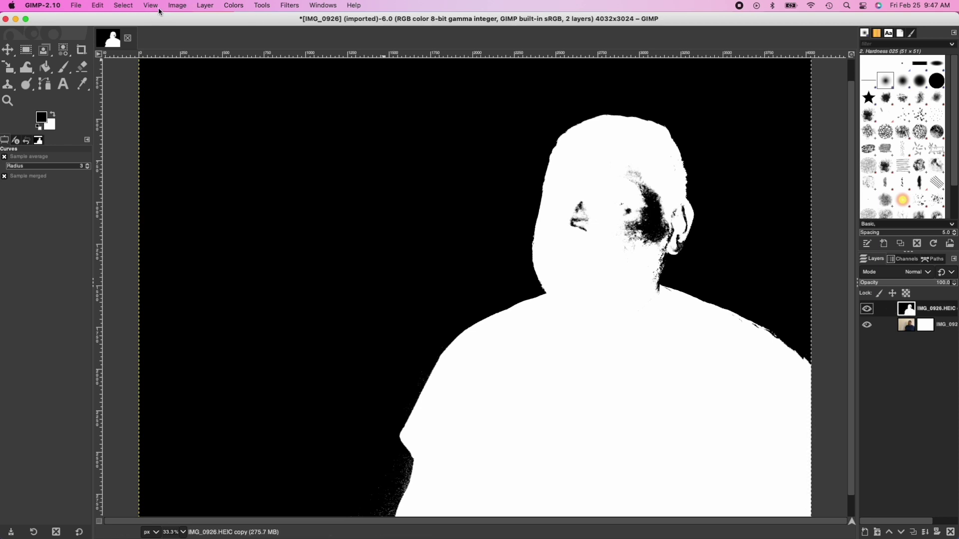
Copy the visible silhouette, hide its layer, then paste and anchor it into the photo's mask.
left_click(98, 6)
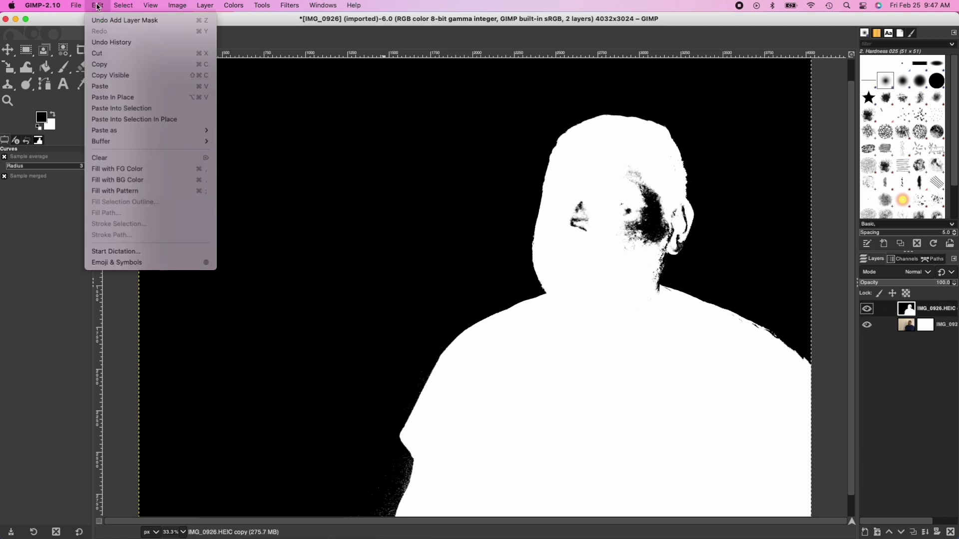
left_click(118, 76)
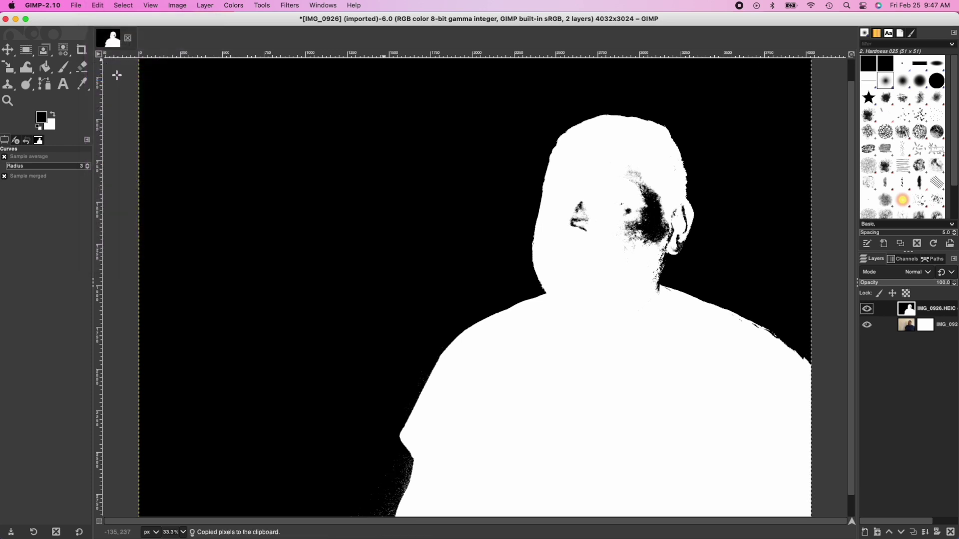
left_click(870, 311)
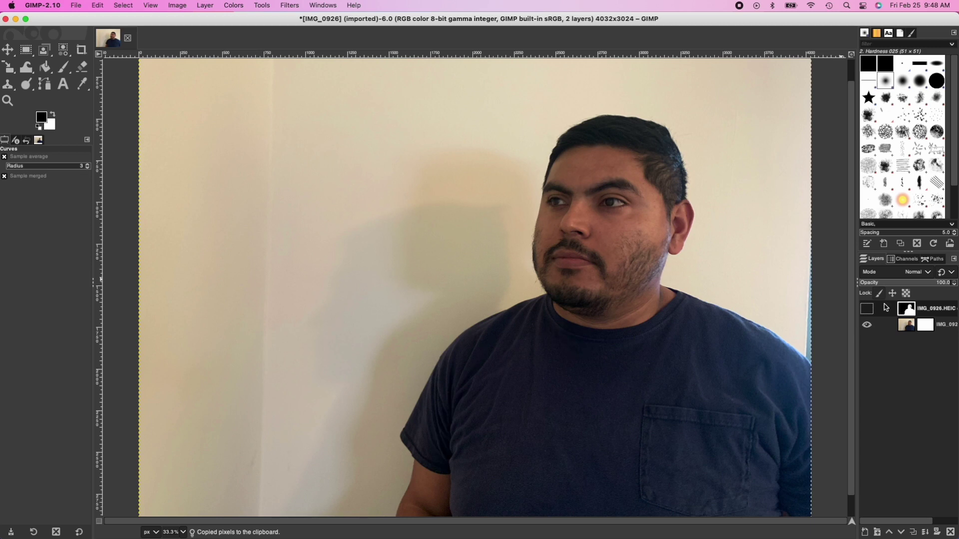
left_click(921, 329)
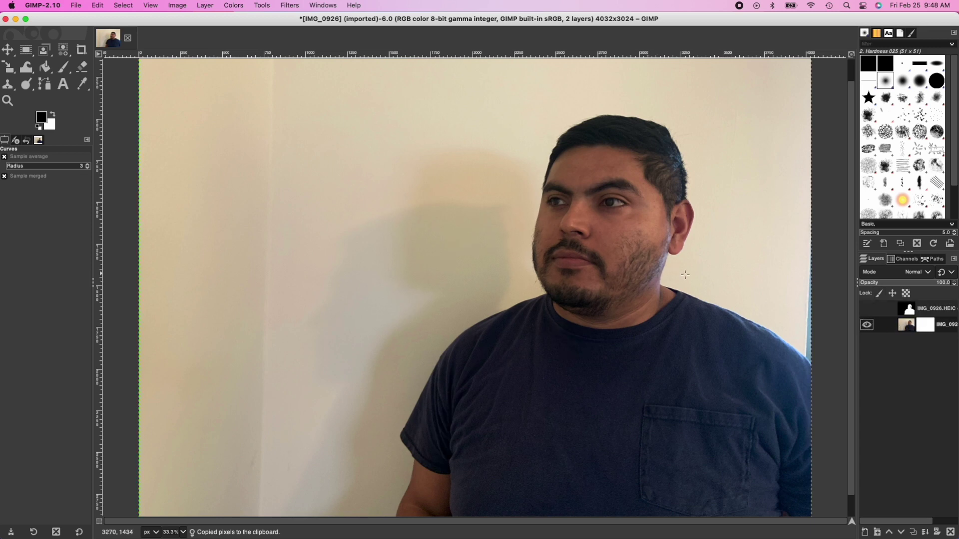
left_click(97, 5)
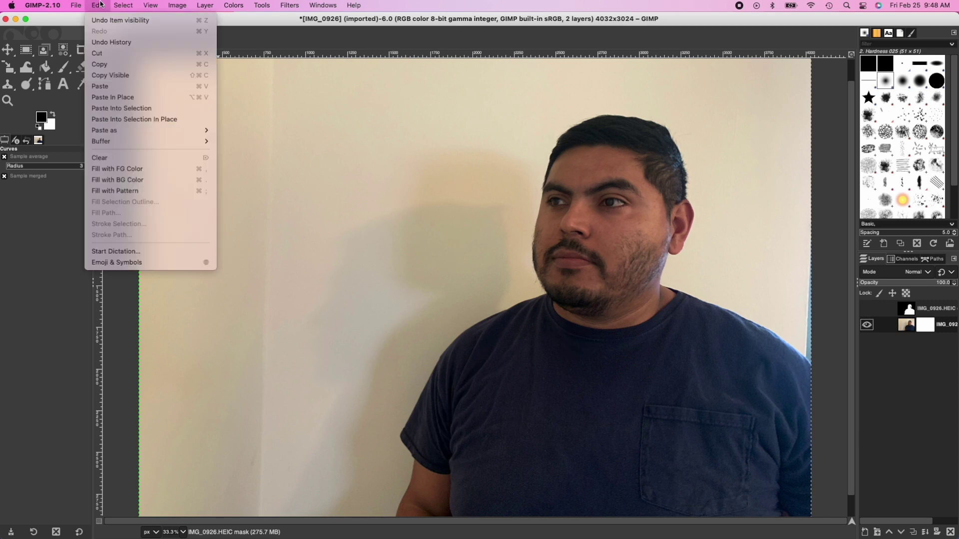
left_click(114, 97)
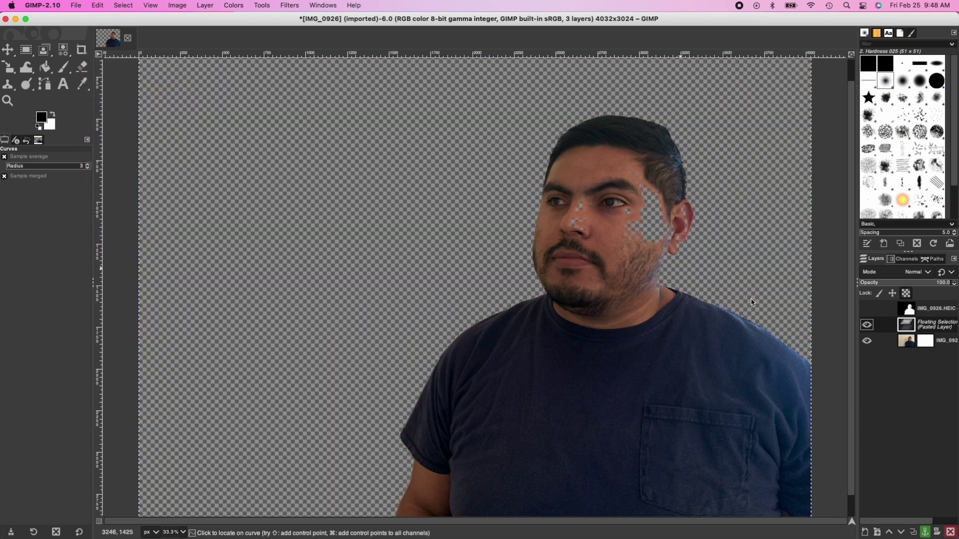
left_click(924, 534)
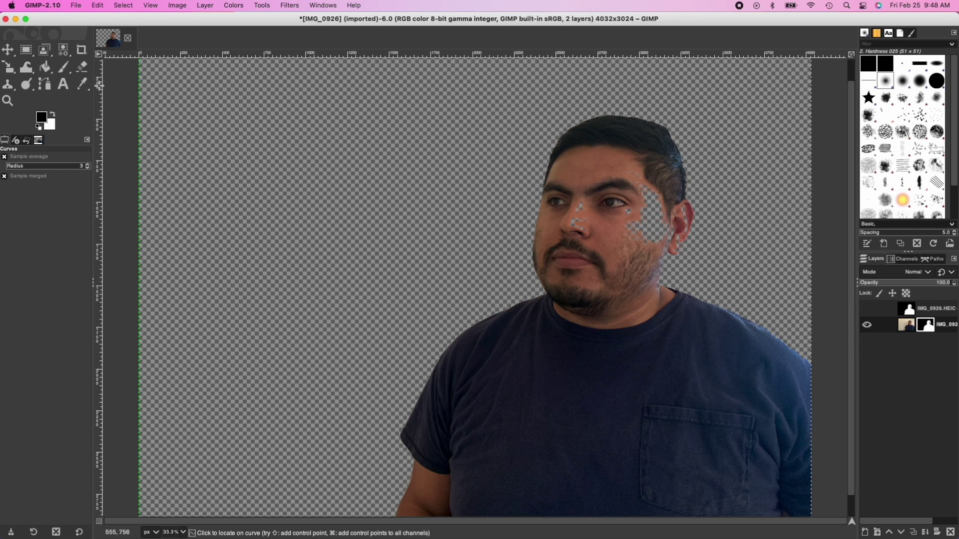
Paint white on the mask with a Hardness 100 brush to restore the nose, ear edge and jawline.
left_click(63, 68)
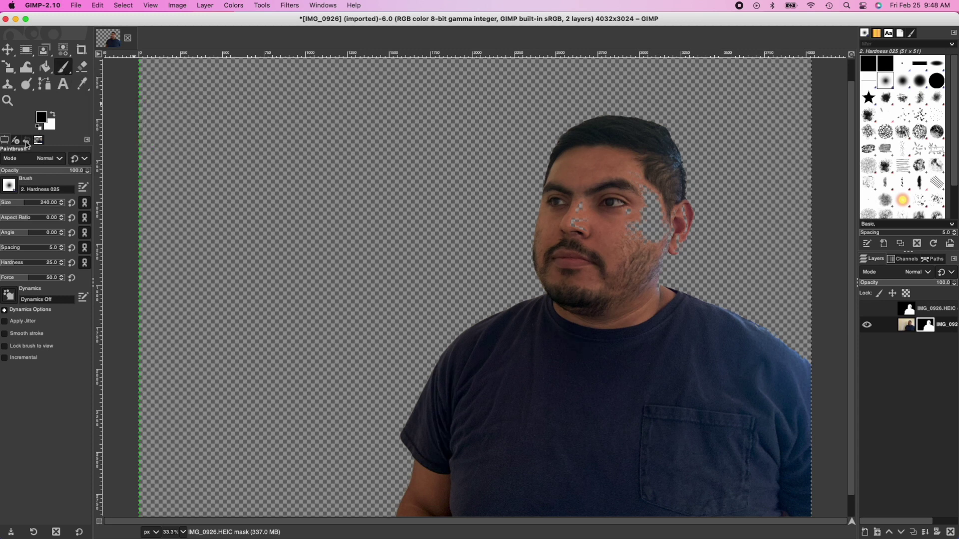
left_click(12, 186)
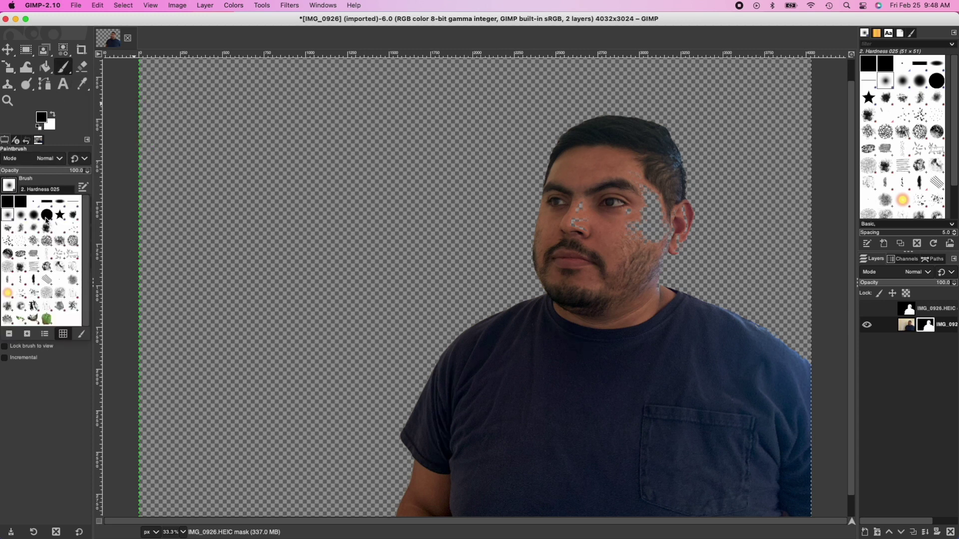
double_click(47, 215)
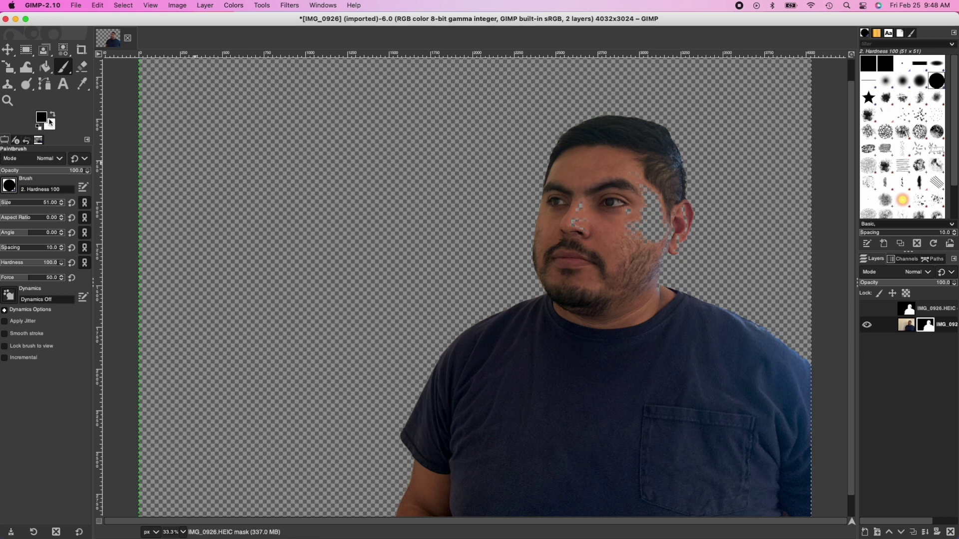
left_click(52, 114)
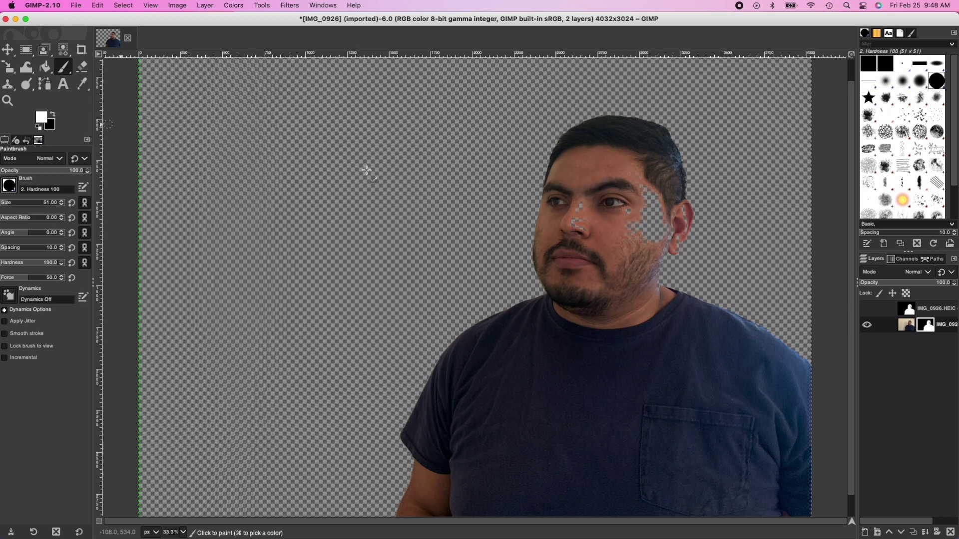
mouse_move(580, 228)
left_mouse_down()
mouse_move(589, 239)
mouse_move(581, 231)
mouse_move(606, 234)
mouse_move(638, 209)
mouse_move(634, 241)
mouse_move(638, 231)
mouse_move(626, 226)
mouse_move(638, 211)
mouse_move(636, 179)
mouse_move(643, 232)
mouse_move(645, 187)
mouse_move(647, 235)
mouse_move(658, 241)
mouse_move(657, 197)
mouse_move(654, 237)
mouse_move(664, 224)
mouse_move(686, 240)
left_mouse_up()
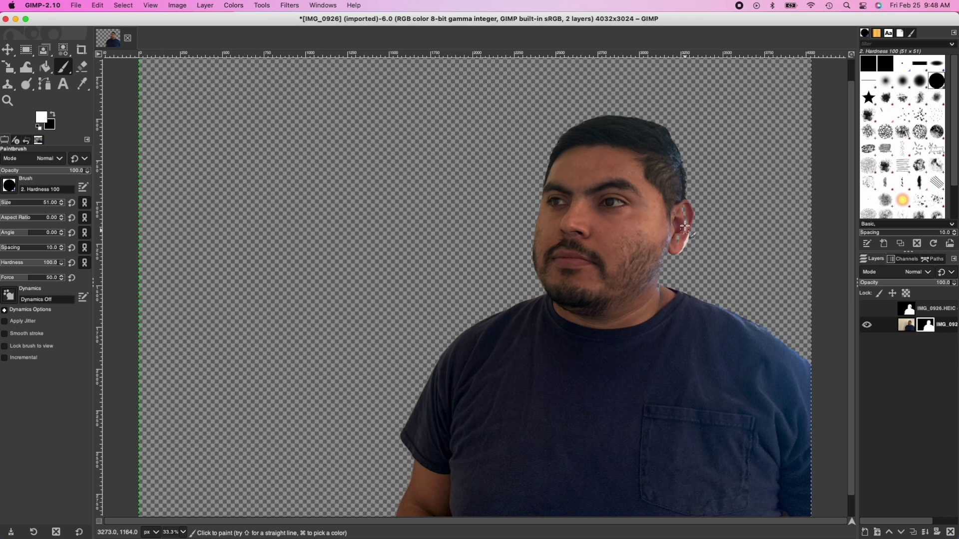
mouse_move(677, 231)
left_mouse_down()
mouse_move(684, 248)
mouse_move(669, 239)
mouse_move(646, 283)
mouse_move(662, 253)
mouse_move(659, 287)
left_mouse_up()
scroll(682, 261, "up", 1)
scroll(684, 271, "up", 5)
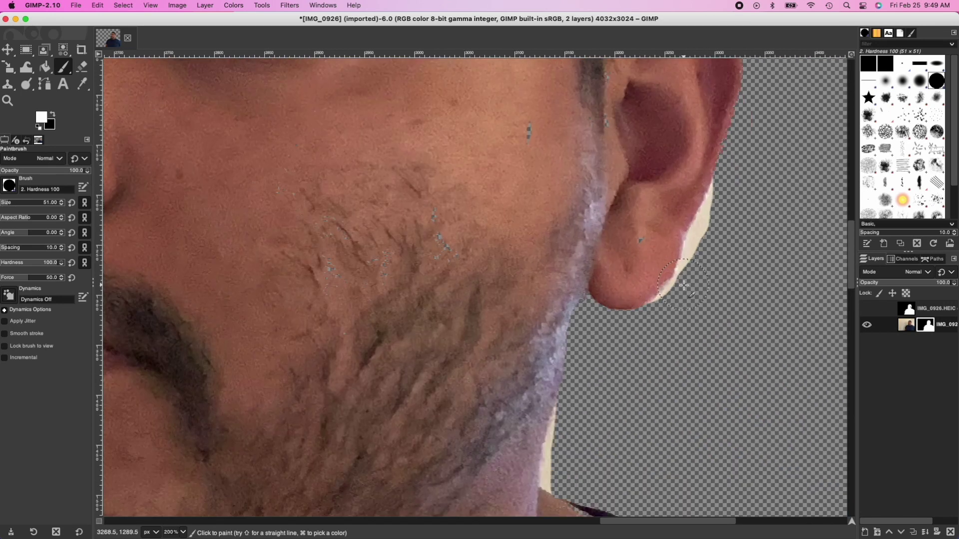
Paint black to erase the cream fringe on ear lobe and neck, then touch up cheek specks in white.
left_click(53, 116)
mouse_move(700, 280)
left_mouse_down()
mouse_move(729, 201)
mouse_move(701, 285)
mouse_move(668, 321)
left_mouse_up()
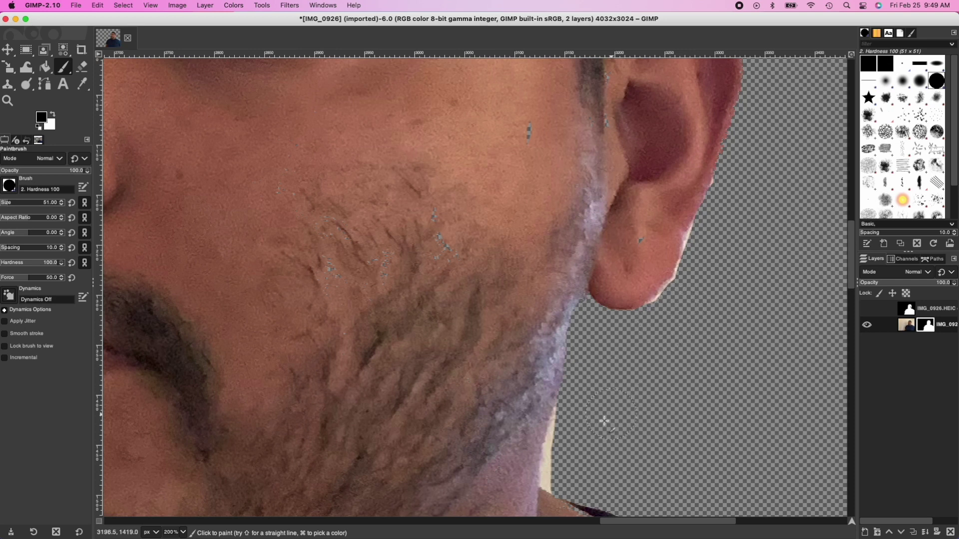
mouse_move(572, 466)
left_mouse_down()
mouse_move(565, 476)
mouse_move(574, 425)
mouse_move(605, 405)
left_mouse_up()
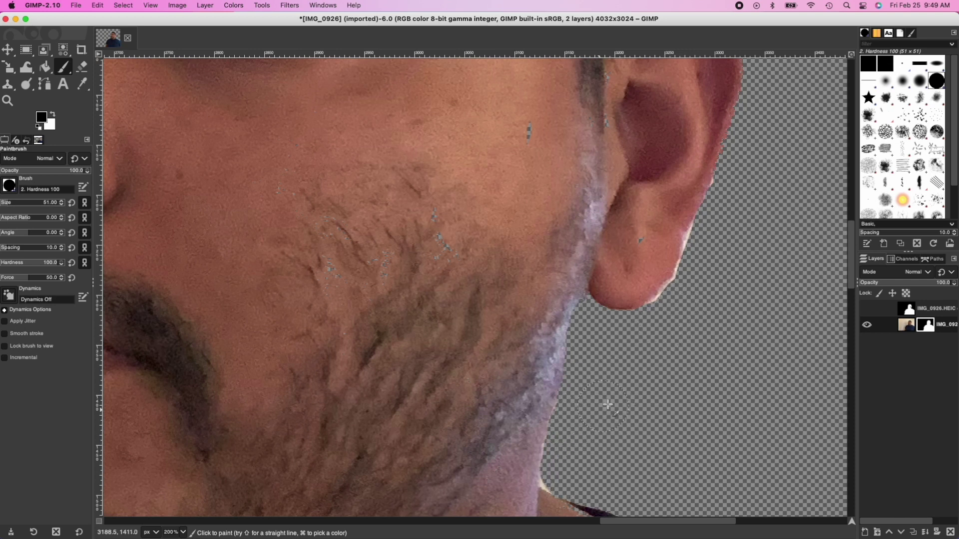
key("x")
mouse_move(536, 146)
left_mouse_down()
mouse_move(511, 158)
mouse_move(451, 263)
mouse_move(444, 233)
mouse_move(391, 267)
left_mouse_up()
left_click(279, 192)
scroll(495, 279, "down", 5)
scroll(506, 284, "down", 4)
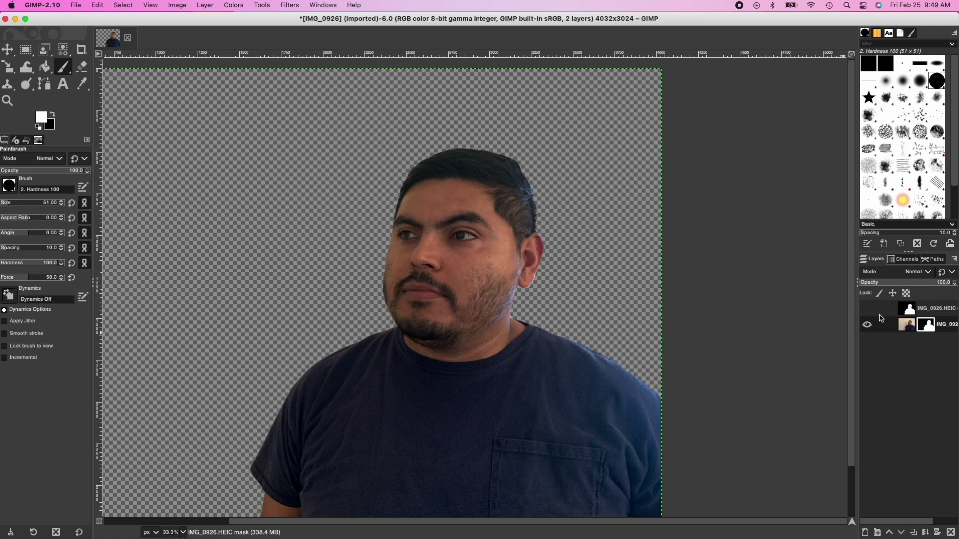
Delete the IMG_0926.HEIC copy layer and merge the visible layers into one.
left_click(906, 312)
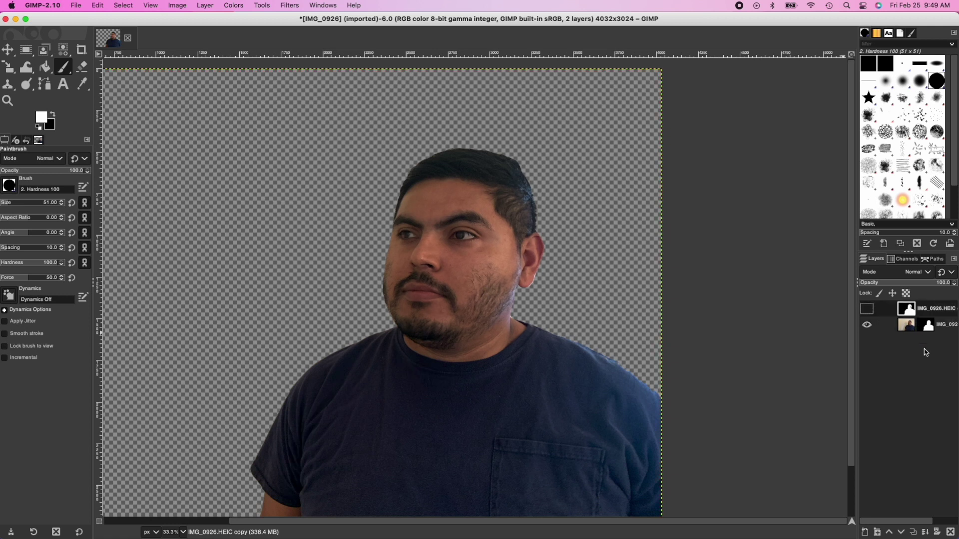
left_click(951, 532)
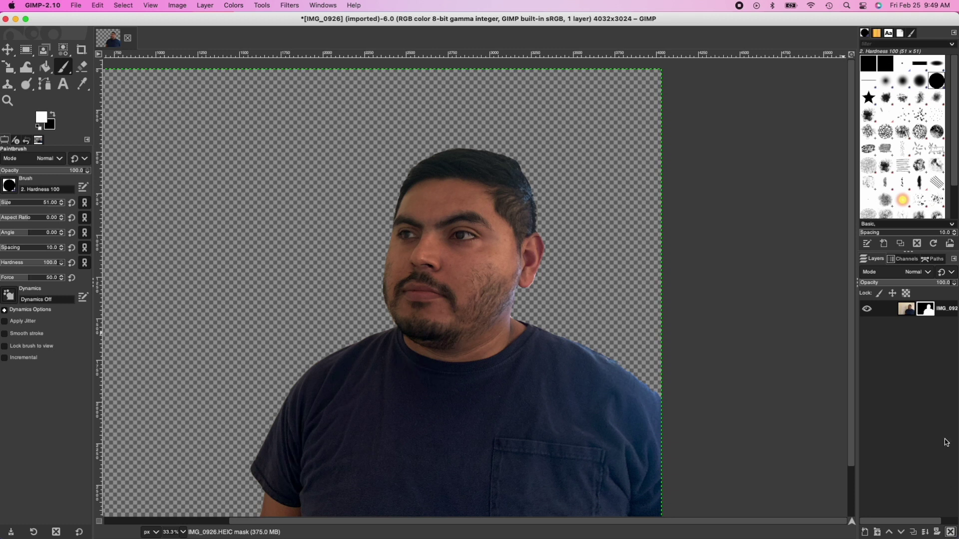
right_click(894, 316)
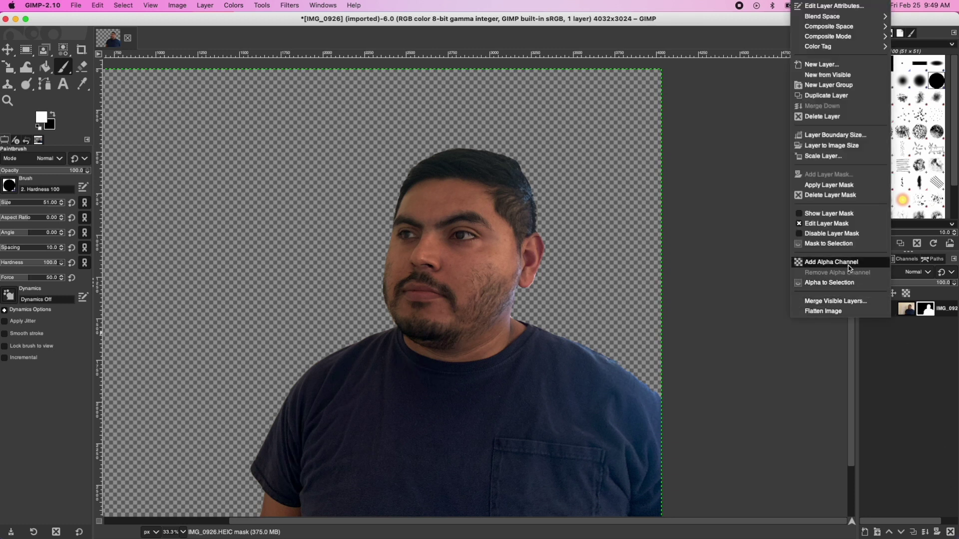
left_click(850, 301)
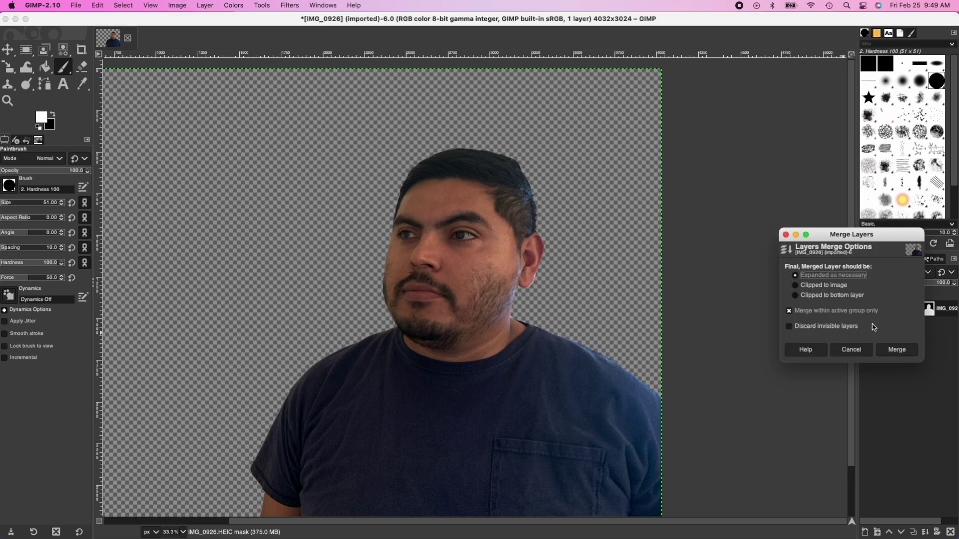
left_click(896, 350)
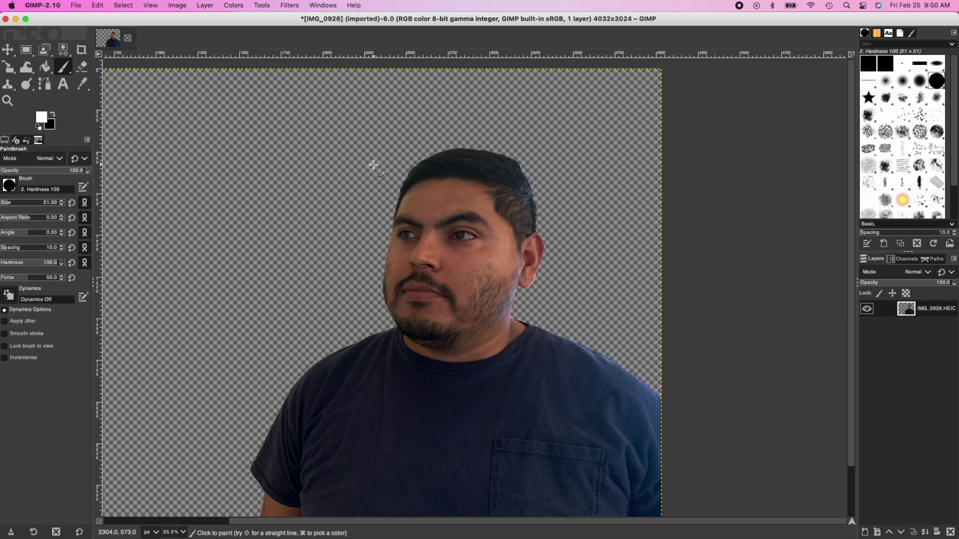
Create a new image with the default fill, then return to the IMG_0926 photo.
left_click(77, 6)
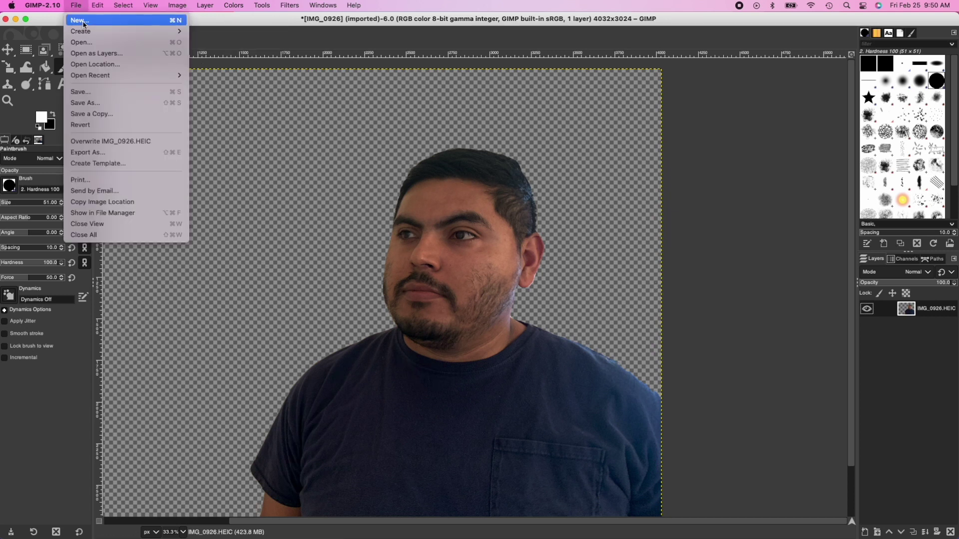
left_click(81, 21)
left_click(157, 131)
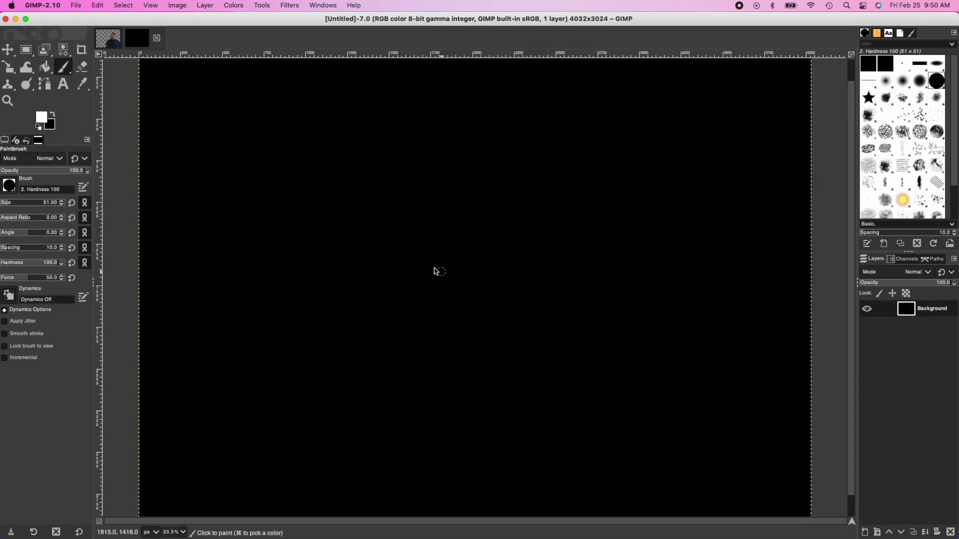
left_click(122, 36)
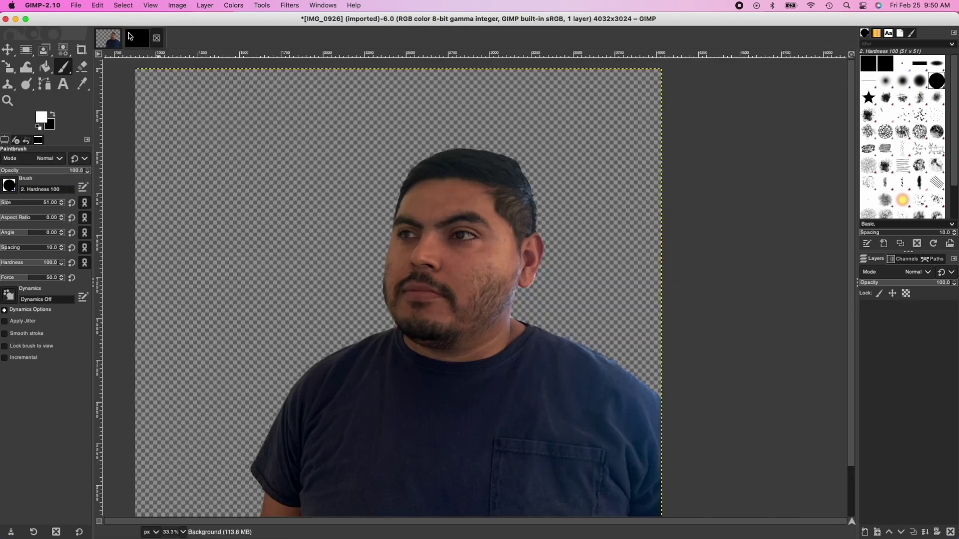
Create a new 4032×3024 image with Fill set to Transparency.
left_click(76, 5)
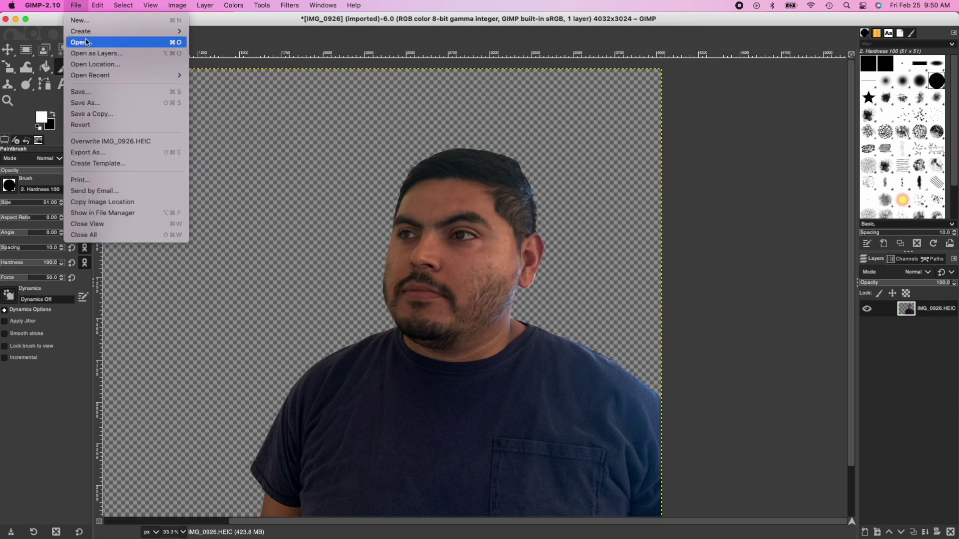
left_click(84, 21)
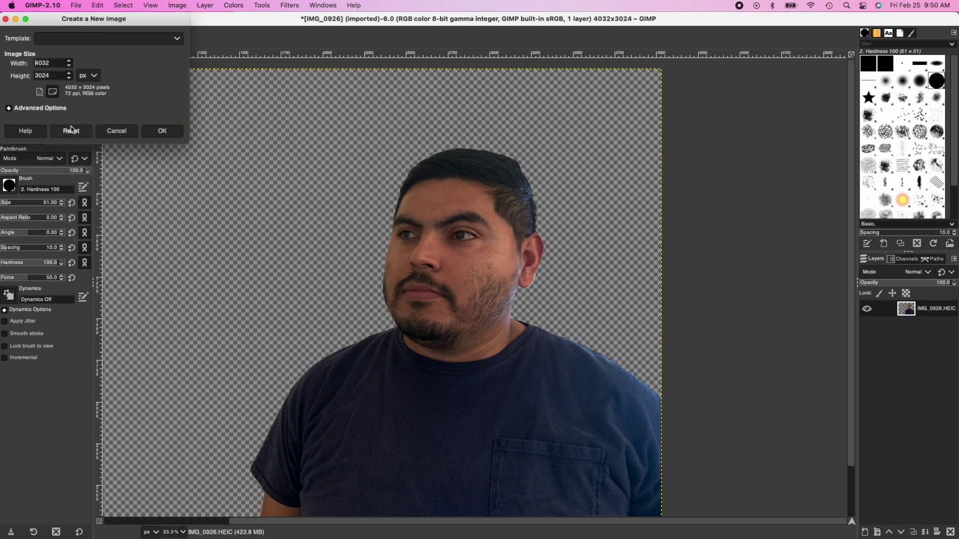
left_click(65, 111)
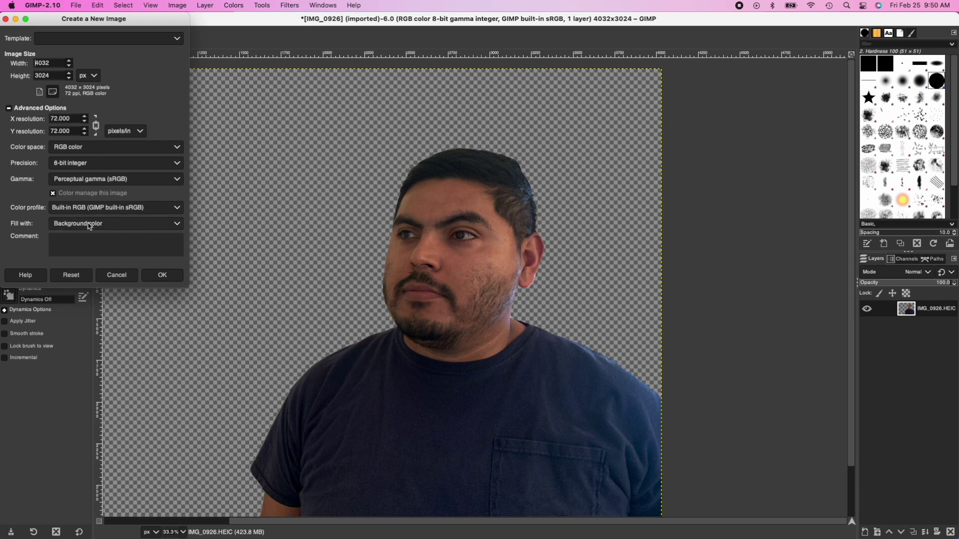
left_click(90, 227)
left_click(102, 266)
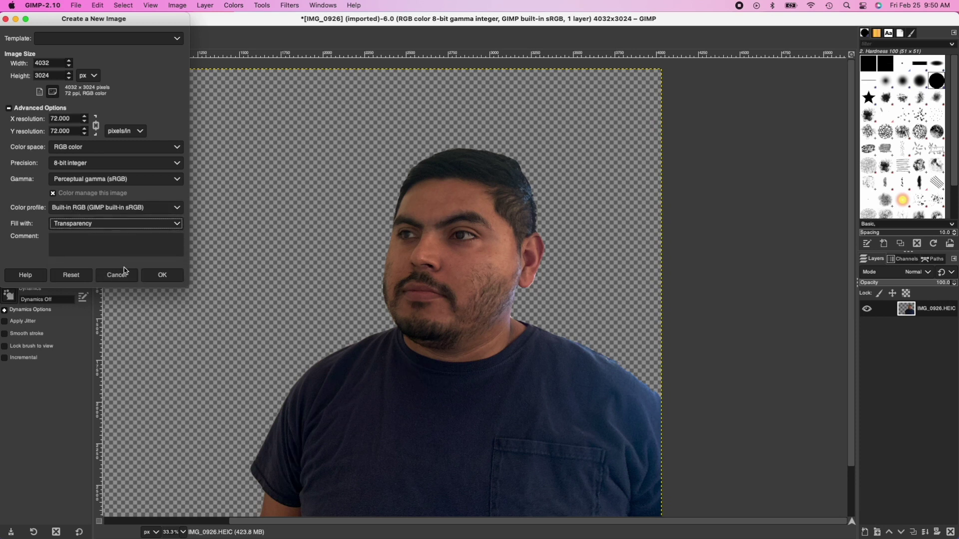
left_click(166, 281)
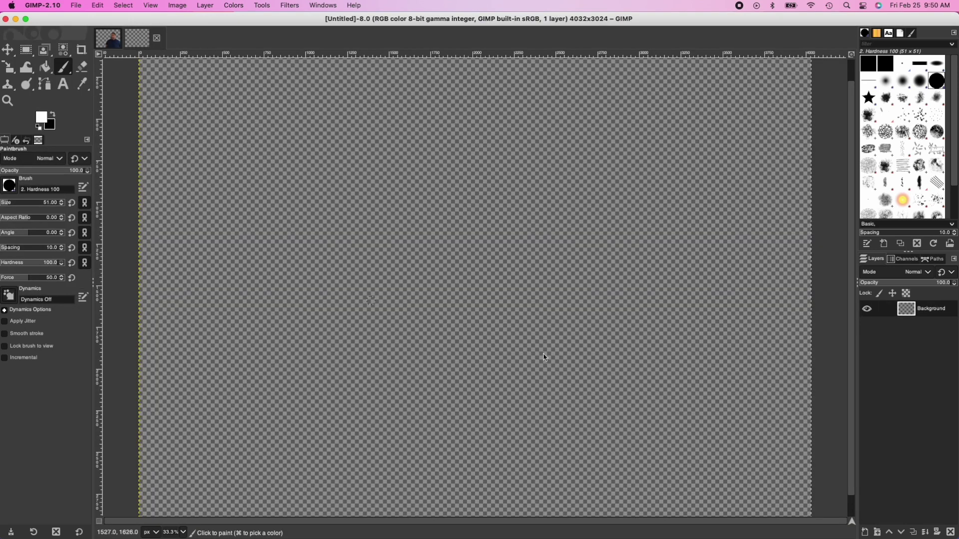
Drop IMG_0928.HEIC onto the new canvas, make a black-and-white copy, and paint its face highlights black.
mouse_move(725, 533)
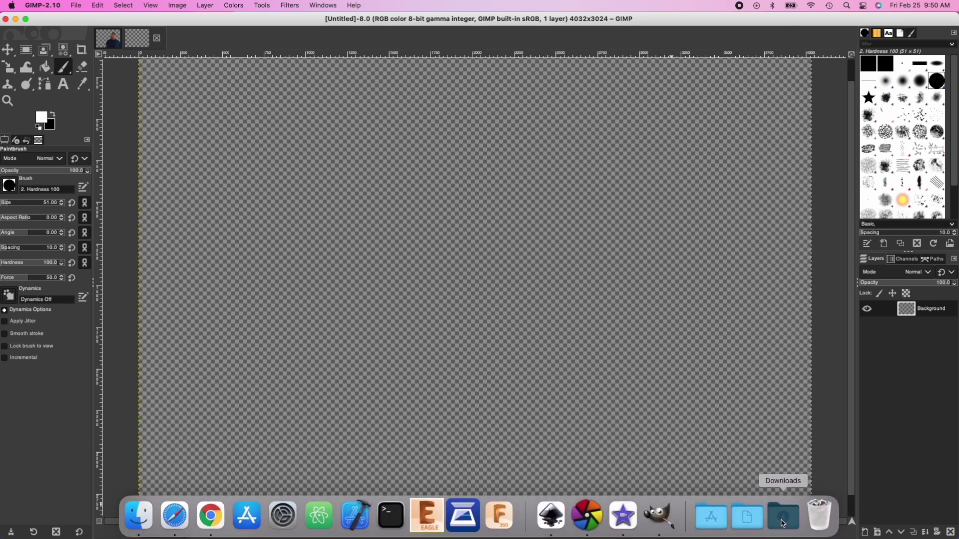
left_click(783, 520)
left_click_drag(788, 417, 515, 348)
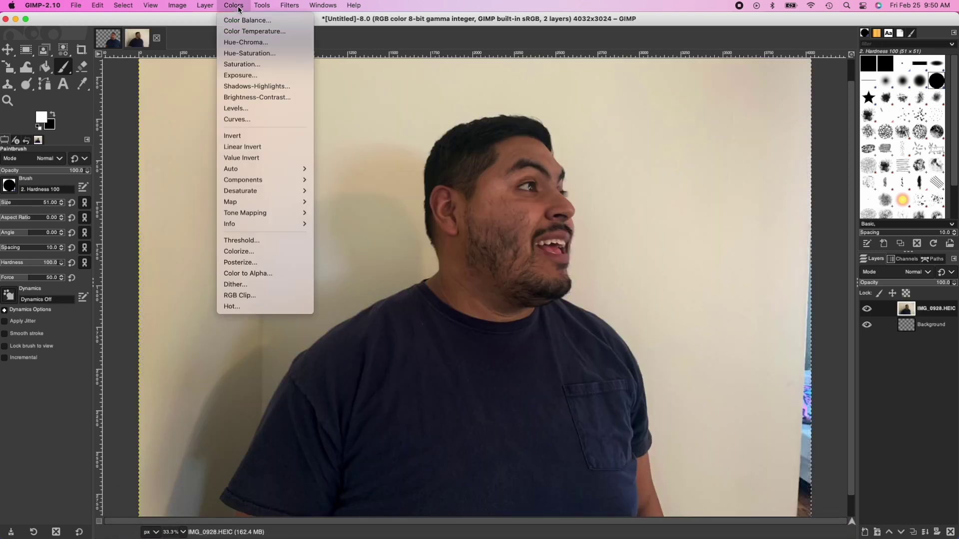
key("shift+super+d")
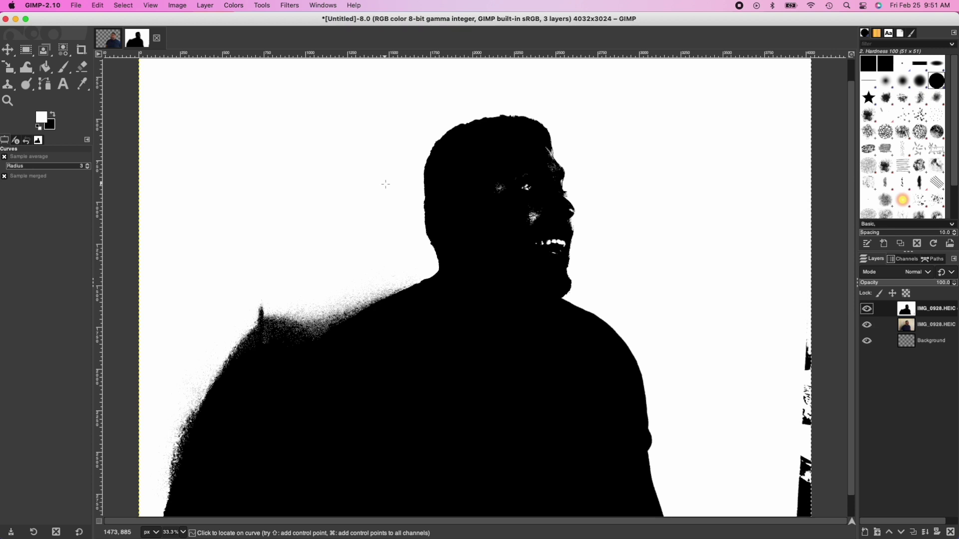
key("p")
key("x")
left_click_drag(500, 188, 550, 244)
left_click(57, 199)
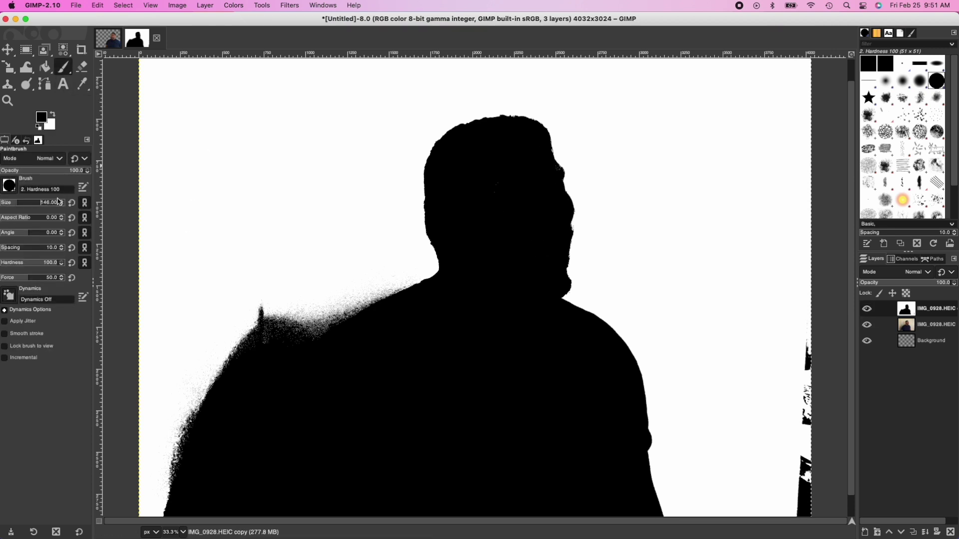
Add a white mask to the colour photo, invert the silhouette, and paste and anchor it into the mask.
right_click(921, 325)
left_click(944, 339)
left_click(935, 353)
left_click(886, 313)
key("super+i")
key("super+c")
key("super+v")
key("super+h")
Check the cutout edges, then merge the masked photo into a single Background layer.
key("2")
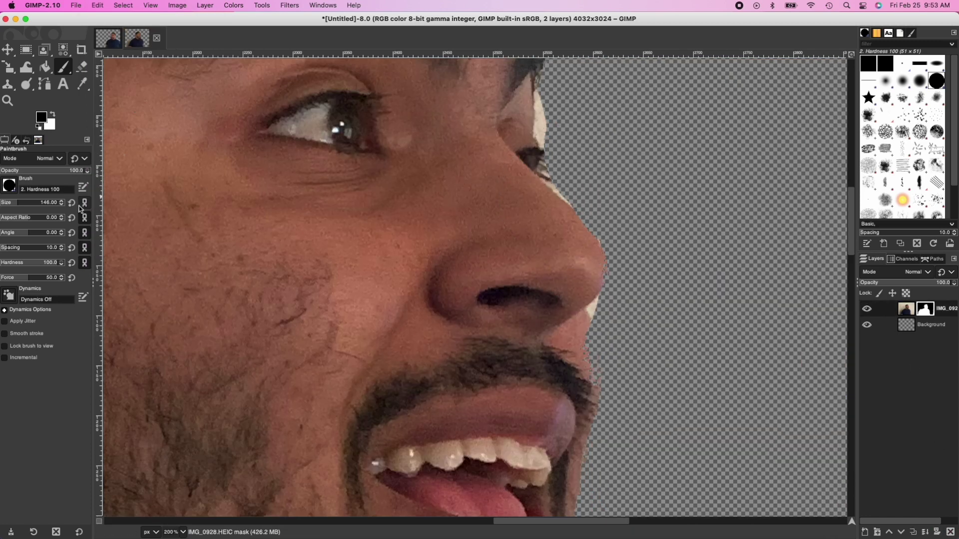
key("shift+3")
key("super+m")
key("Return")
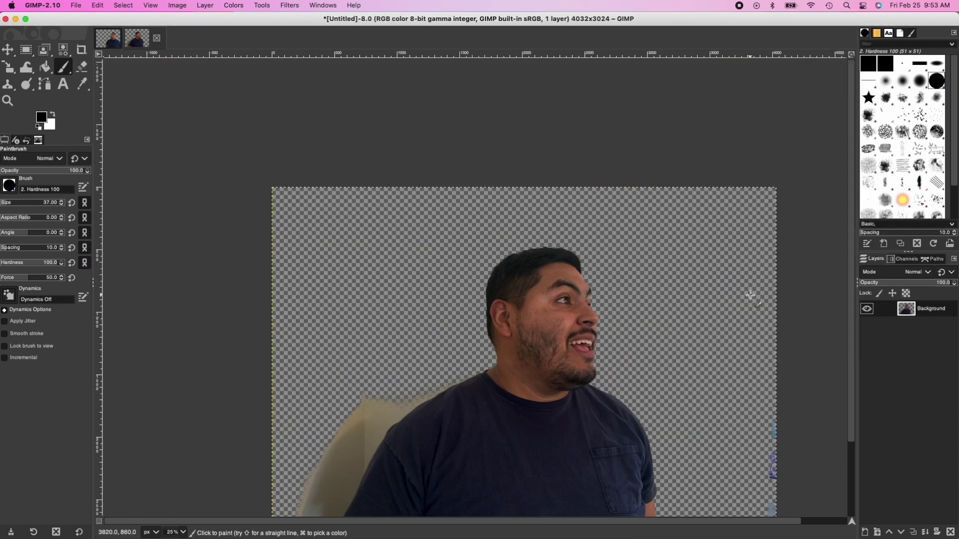
Create another transparent 4032×3024 image, then switch back to the IMG_0926 image.
left_click(76, 5)
left_click(80, 21)
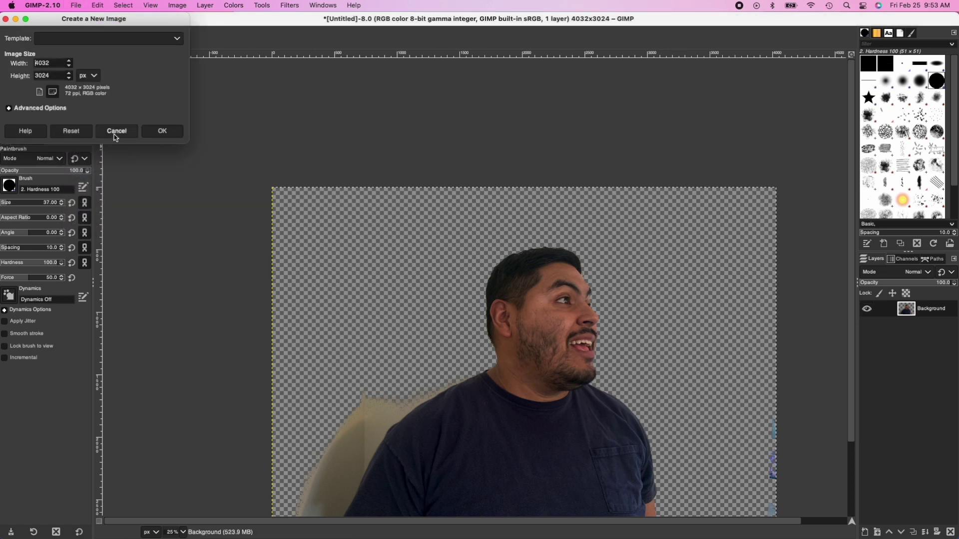
left_click(40, 109)
left_click(88, 225)
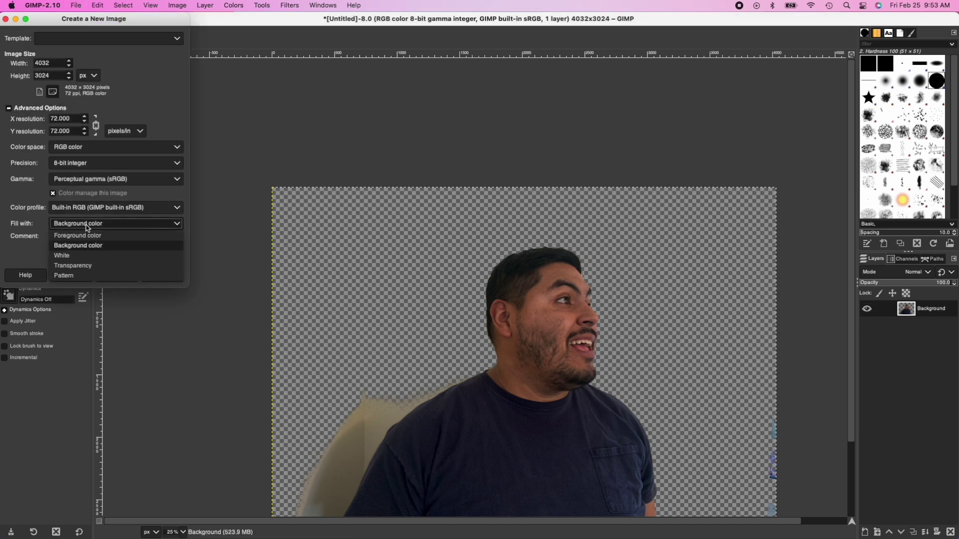
left_click(102, 263)
left_click(175, 279)
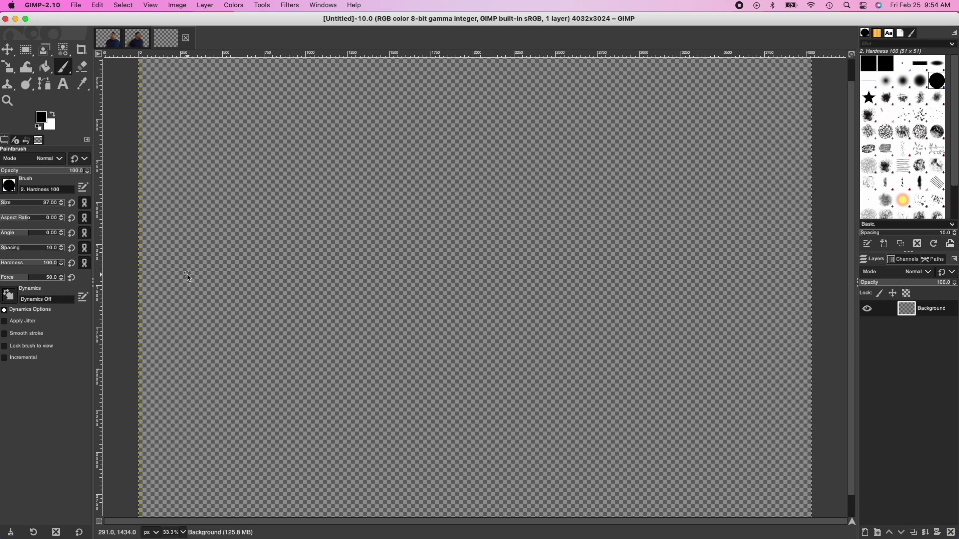
left_click(118, 40)
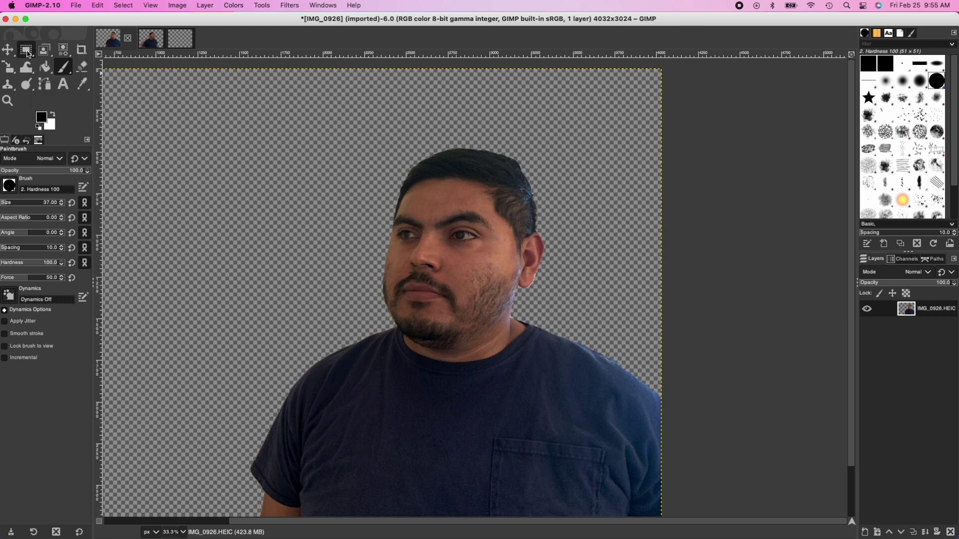
Rectangle-select the man in IMG_0926, copy him, and paste him into the untitled transparent image.
left_click(27, 51)
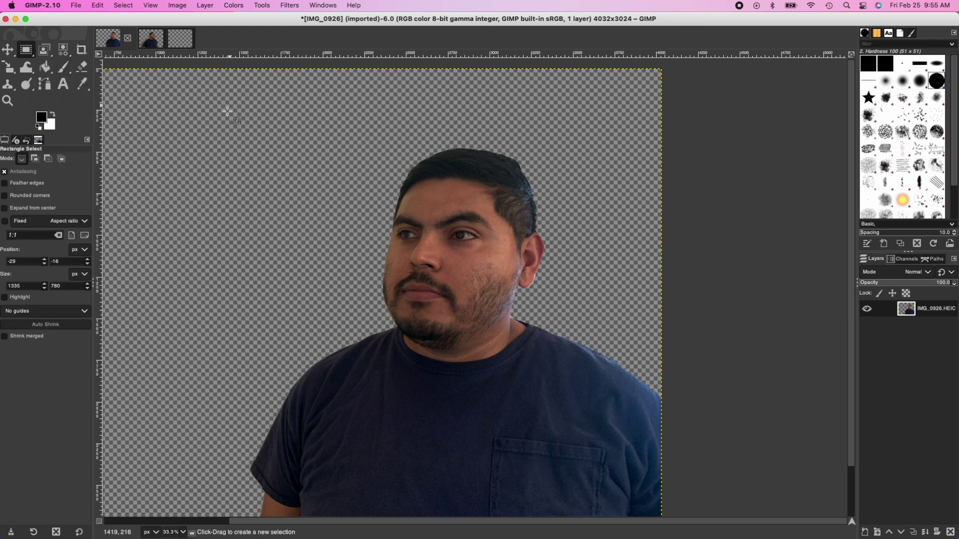
left_click_drag(226, 108, 661, 517)
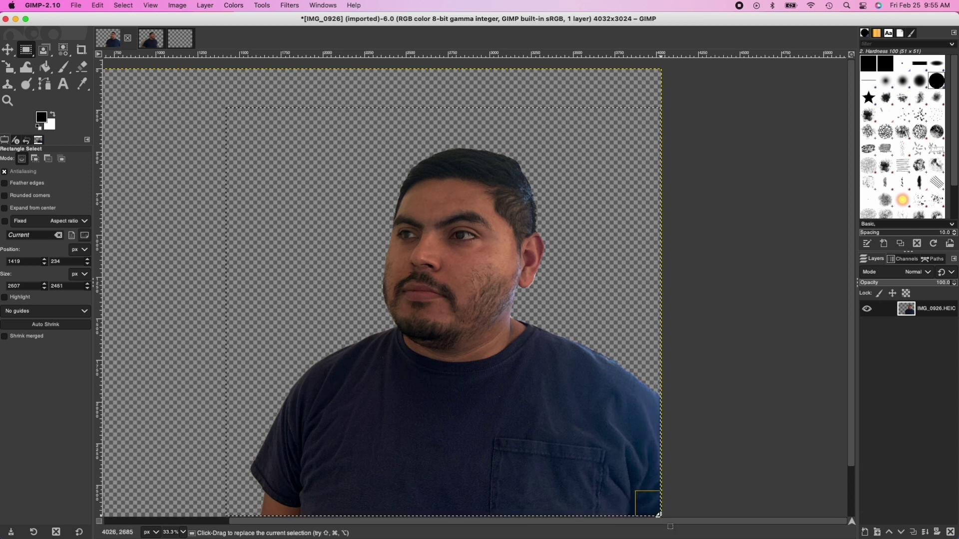
left_click(96, 6)
left_click(105, 65)
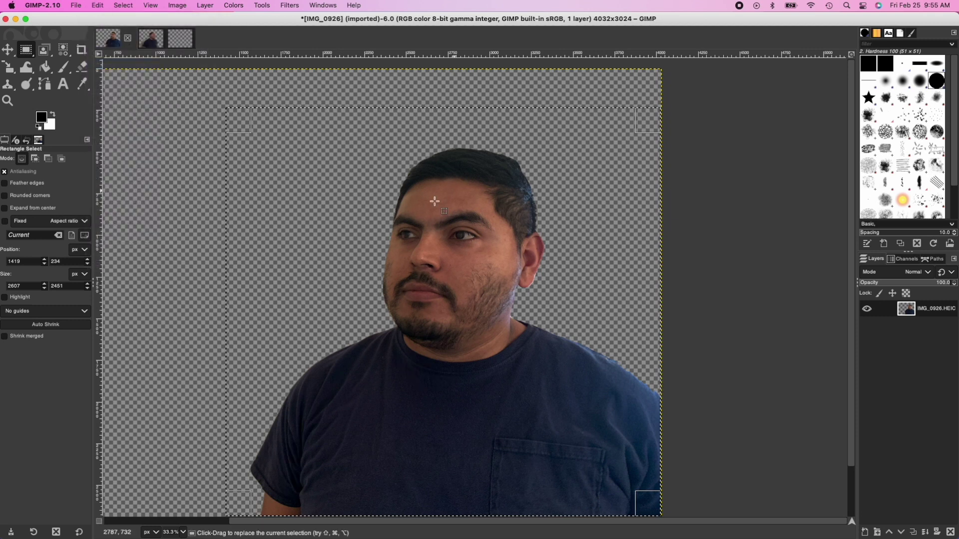
left_click(181, 39)
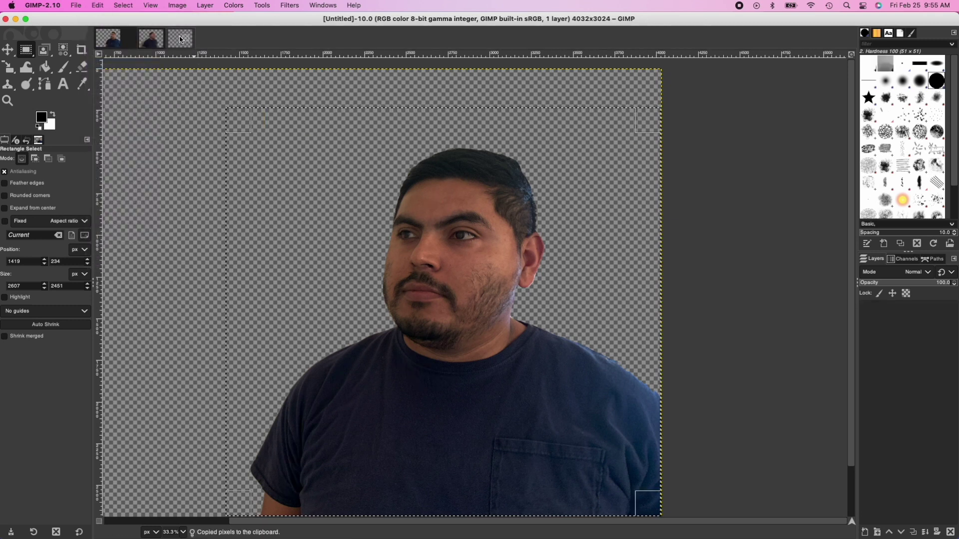
left_click(97, 5)
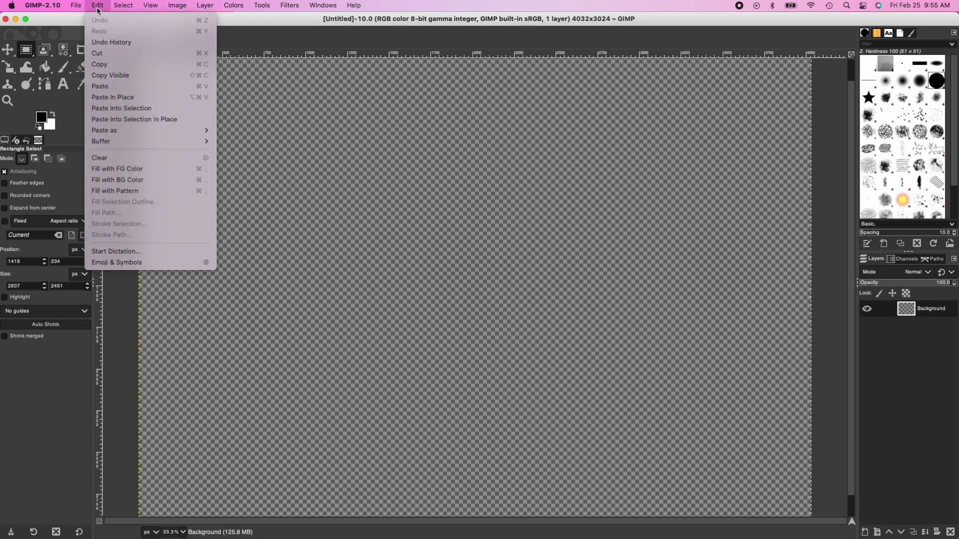
left_click(115, 88)
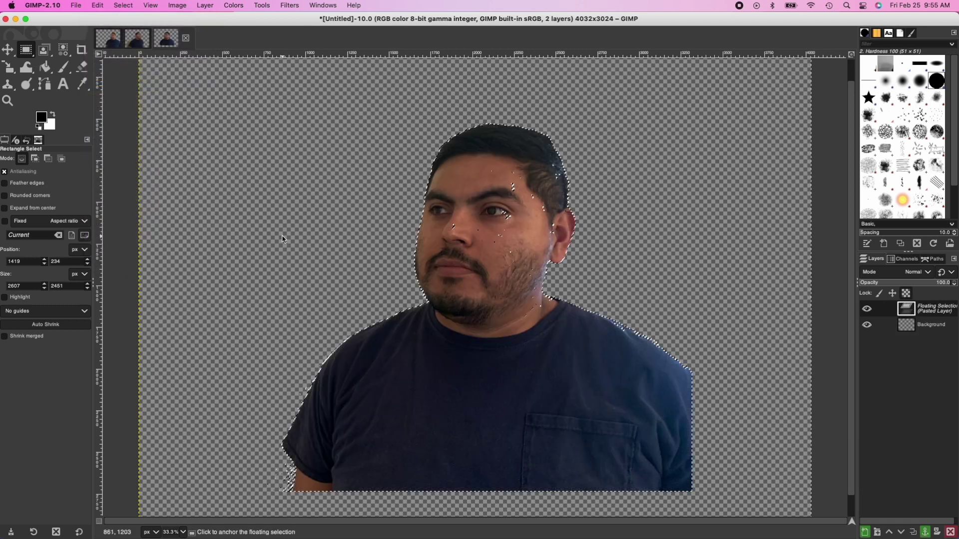
Move the pasted man lower left, anchor him, and add a transparent layer named color 1.
left_click(7, 50)
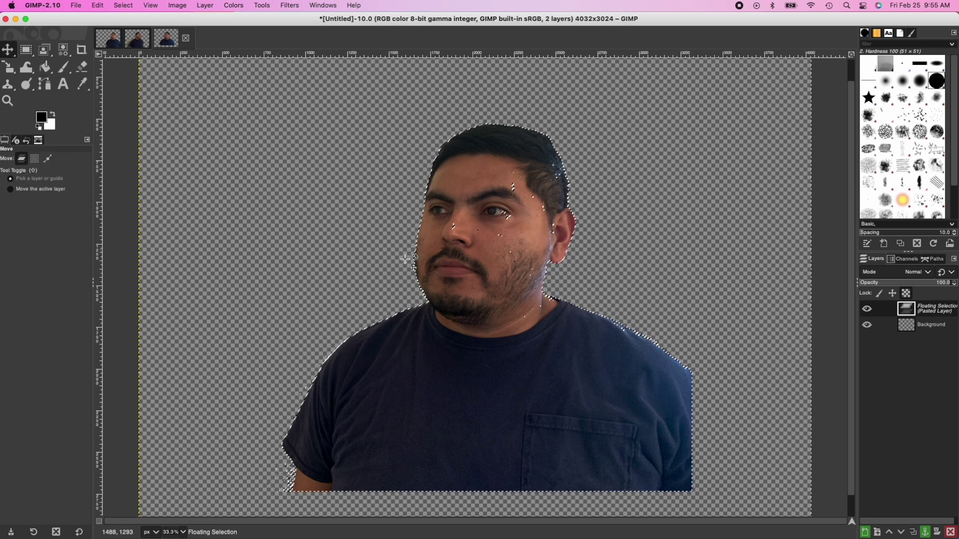
left_click_drag(381, 306, 355, 343)
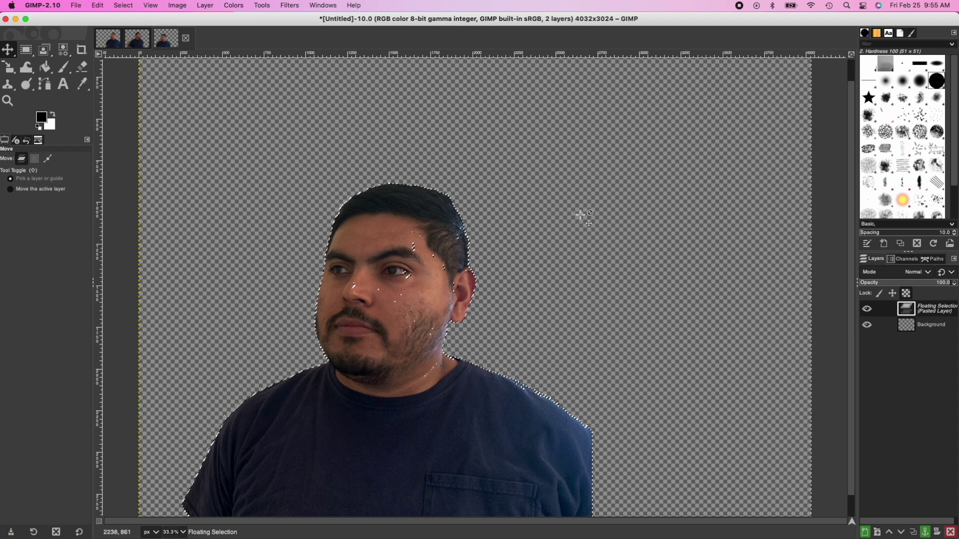
left_click(927, 533)
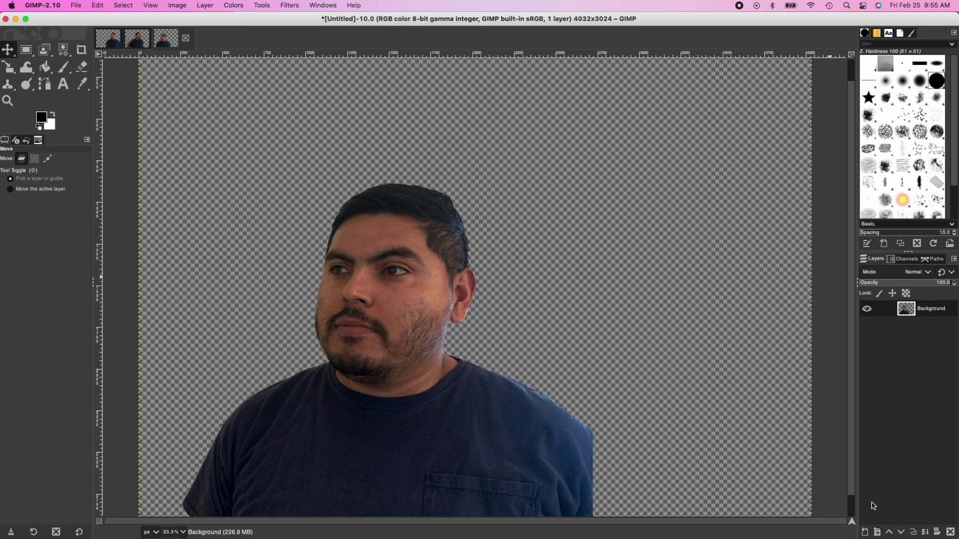
left_click(867, 533)
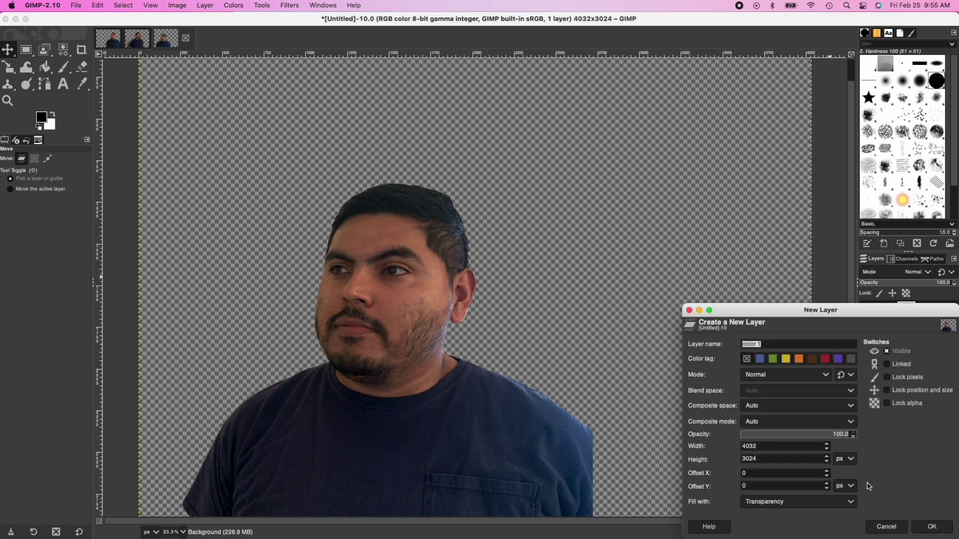
left_click(927, 526)
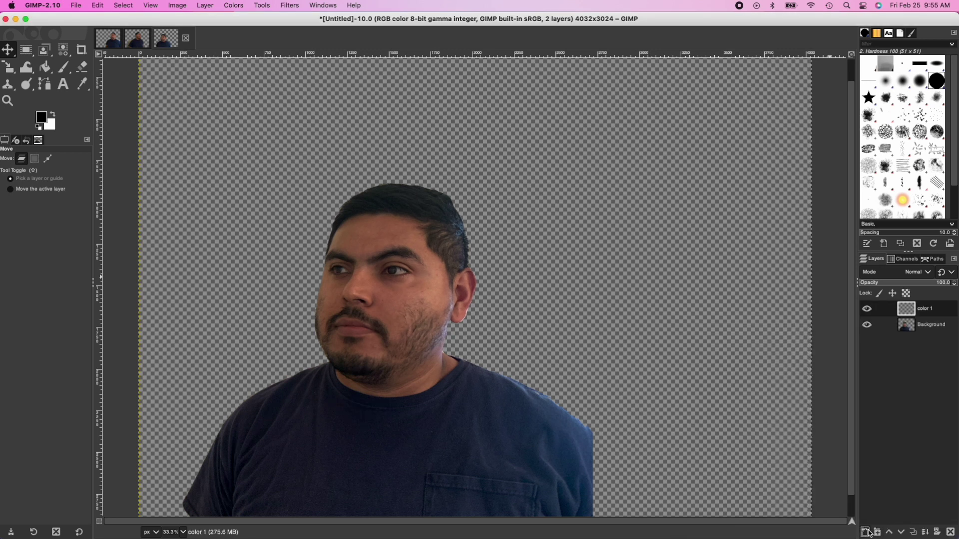
Add a color 1 #1 layer, move color 1 below Background, and select color 1 #1.
left_click(867, 533)
left_click(931, 527)
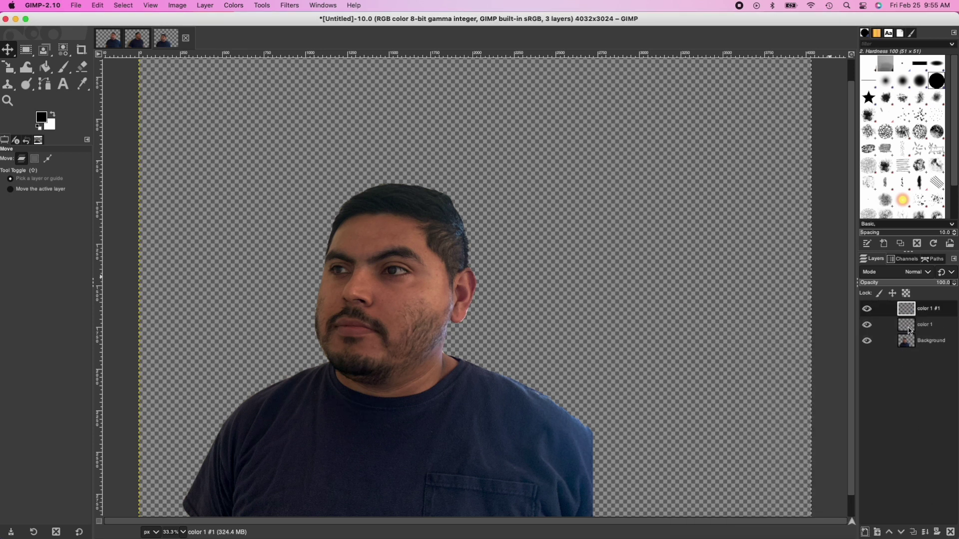
left_click_drag(910, 325, 910, 358)
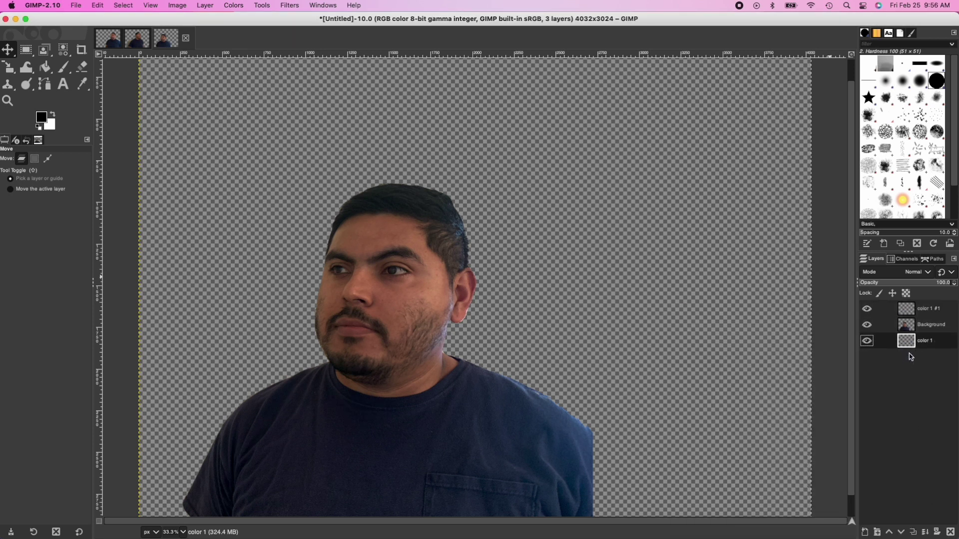
left_click(904, 313)
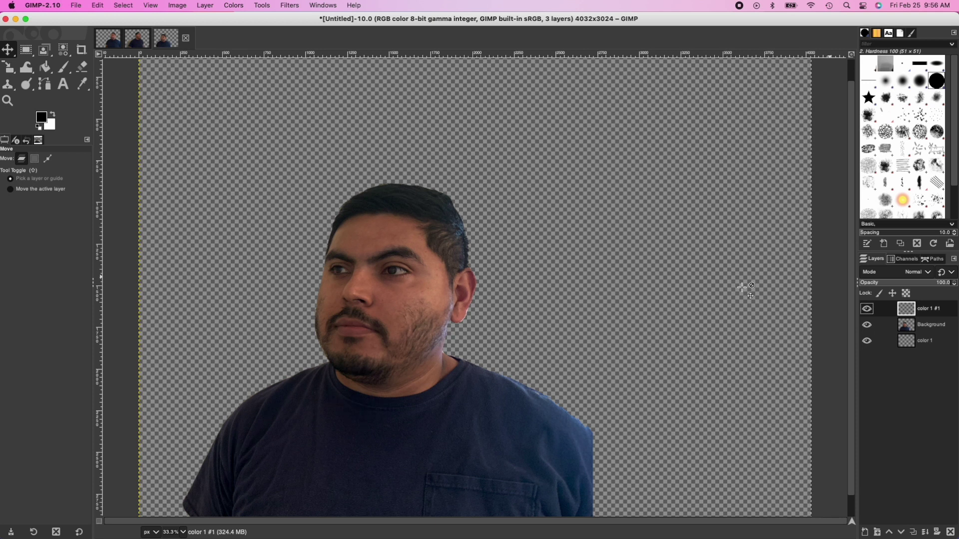
In the Untitled-8 cutout, copy a rectangle around the smiling man's head and neck, then return to Untitled-10.
left_click(140, 37)
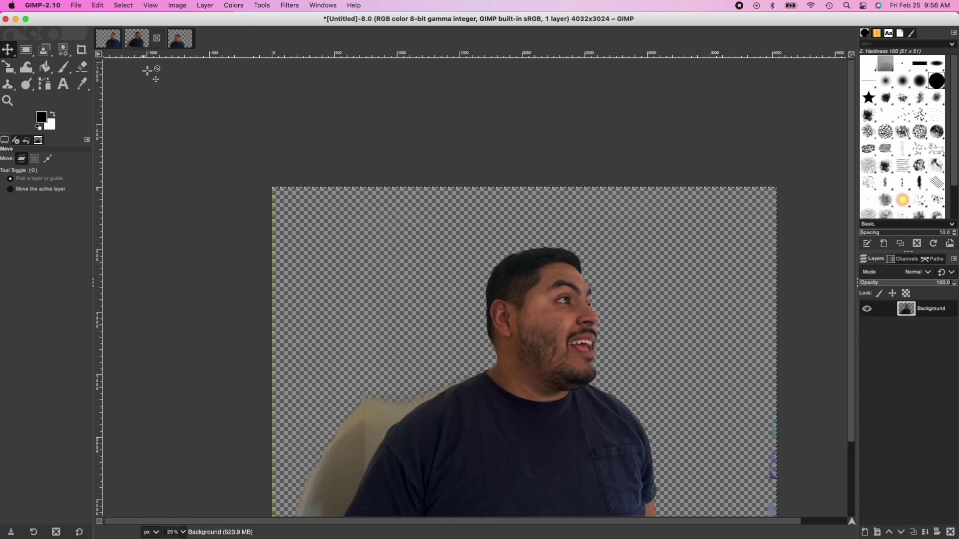
left_click(25, 51)
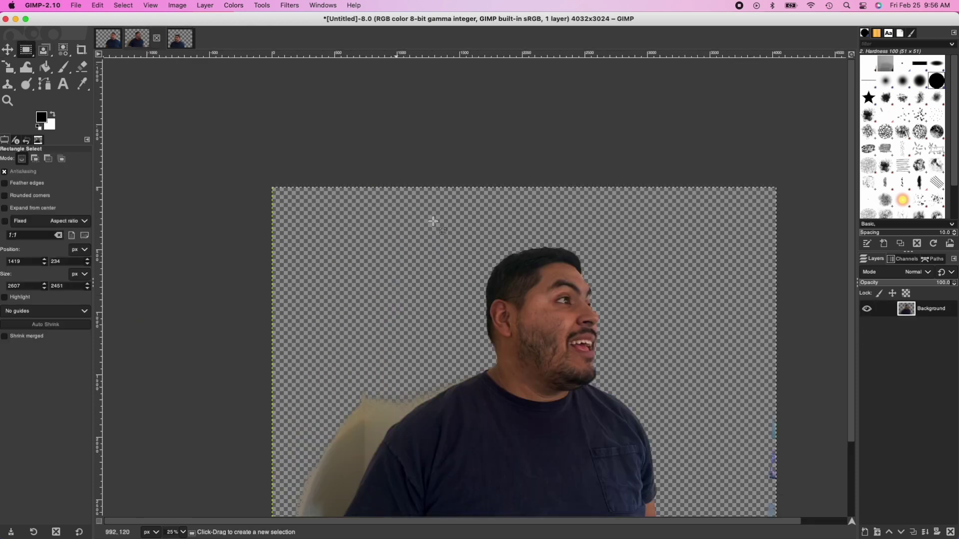
left_click_drag(472, 241, 617, 400)
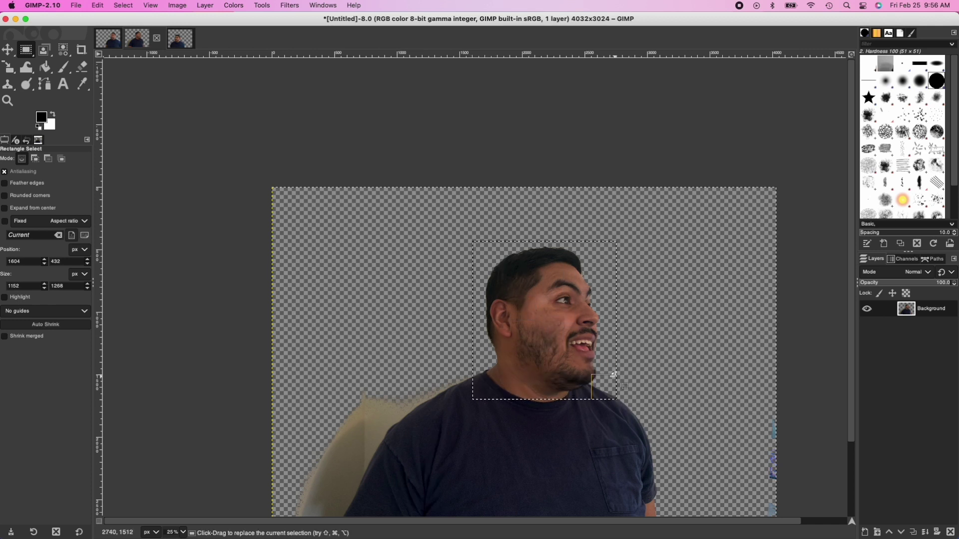
left_click(98, 6)
left_click(106, 66)
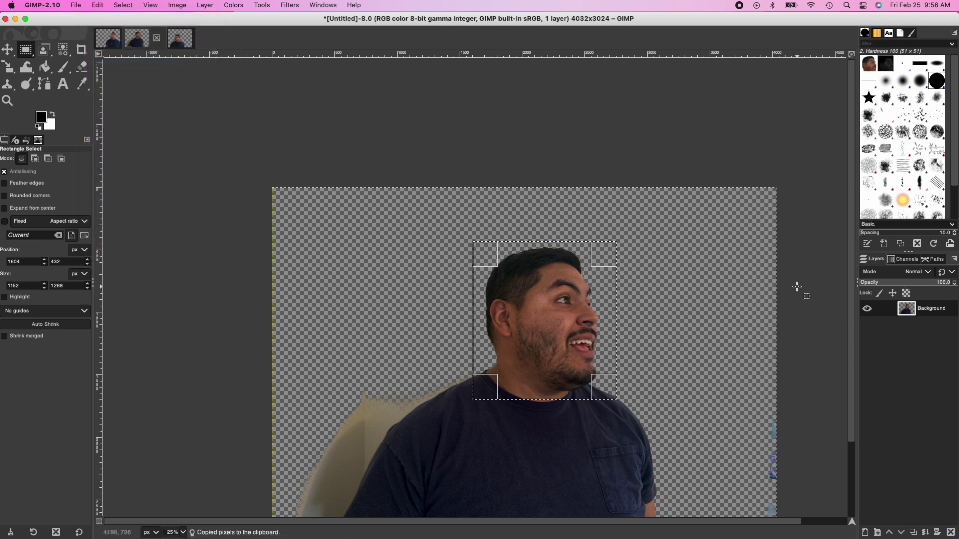
left_click(191, 39)
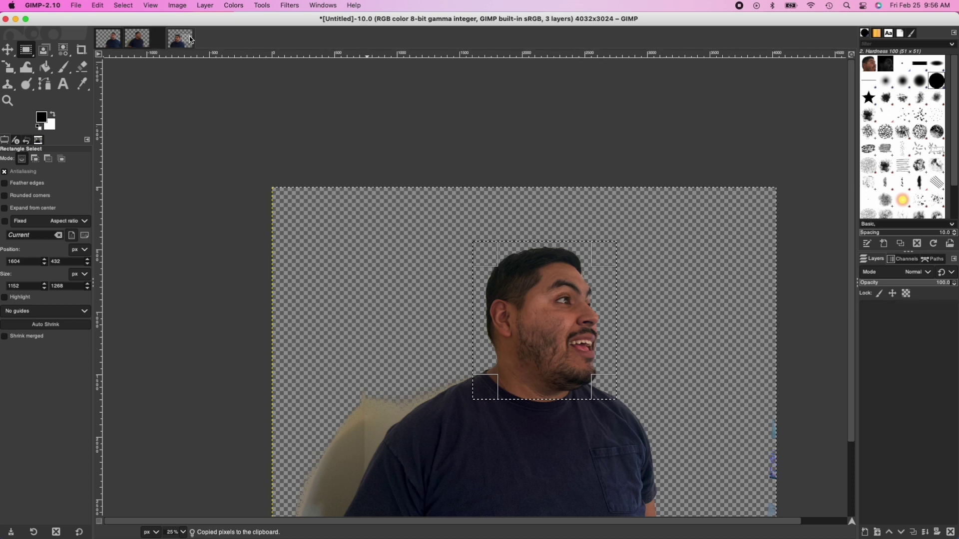
Paste the copied head, drag it to the canvas's upper right, and anchor it.
left_click(97, 5)
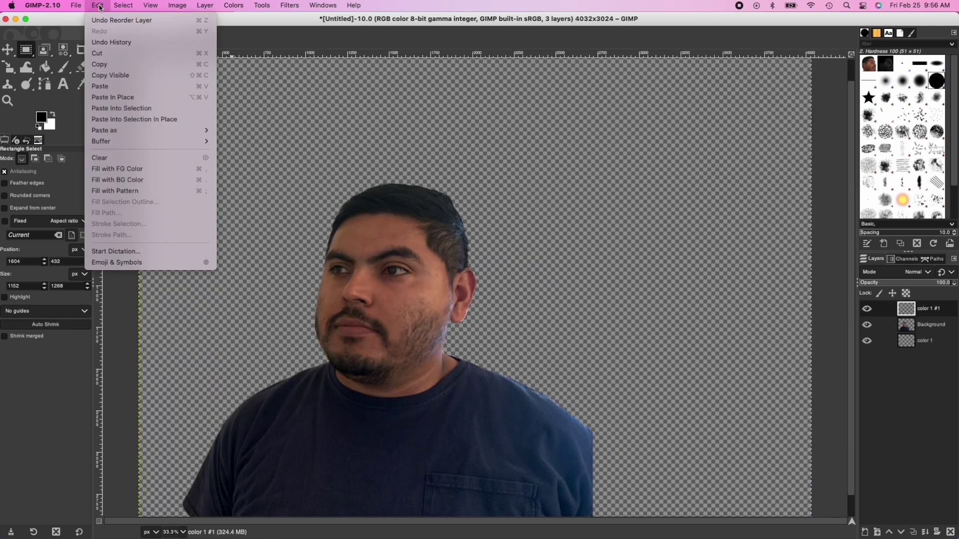
left_click(106, 87)
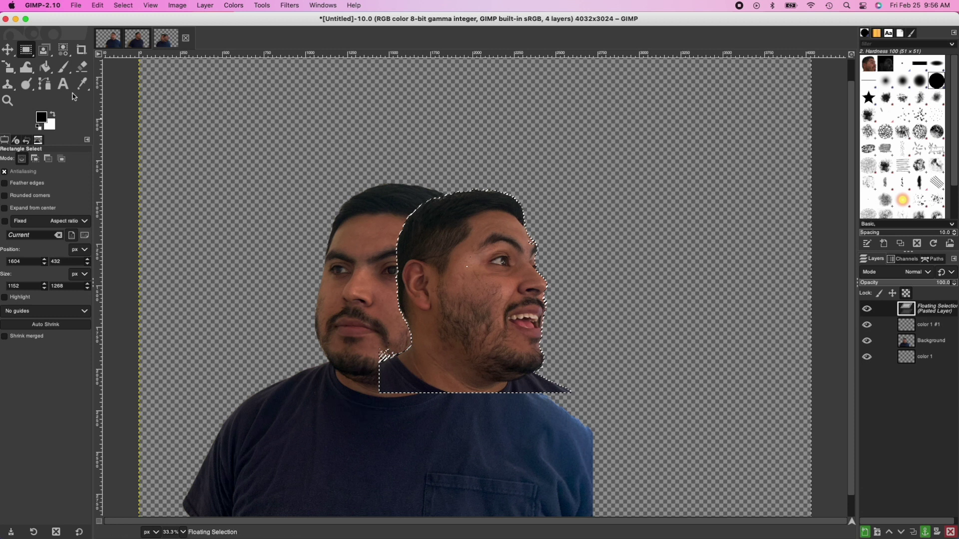
left_click(10, 51)
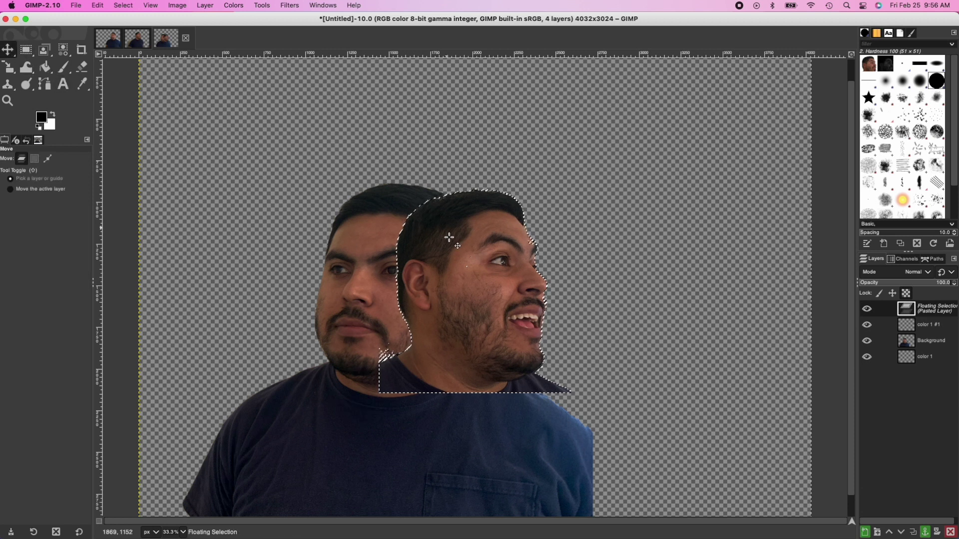
left_click_drag(484, 278, 618, 189)
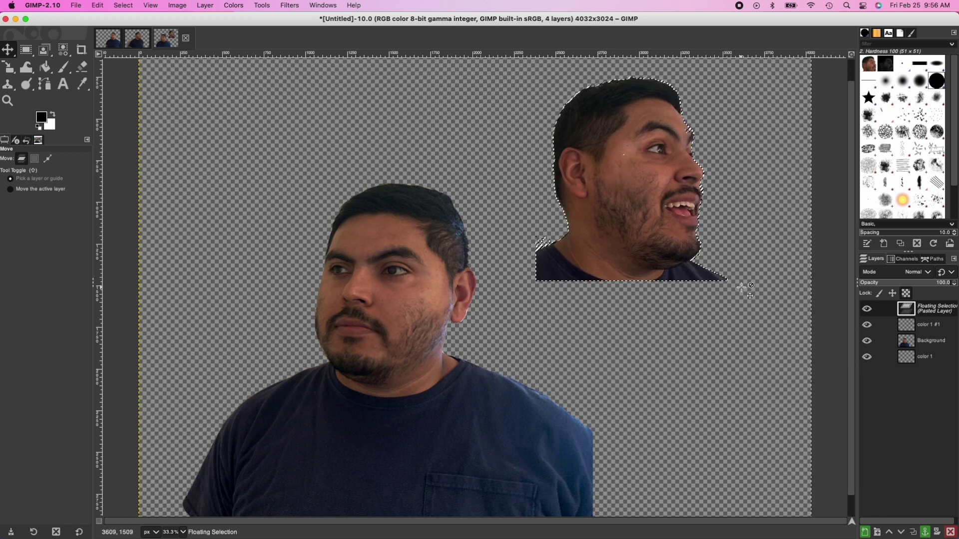
left_click(925, 532)
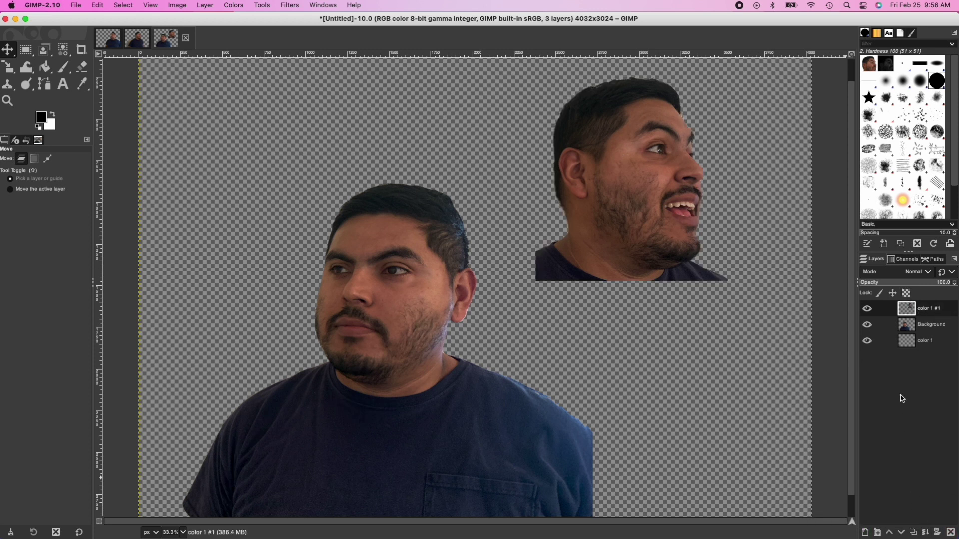
left_click(916, 325)
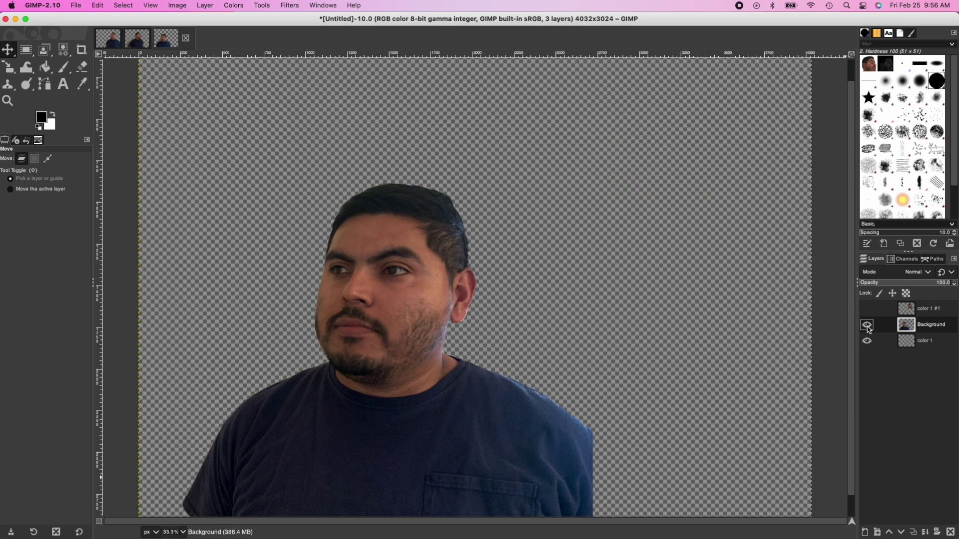
left_click(867, 326)
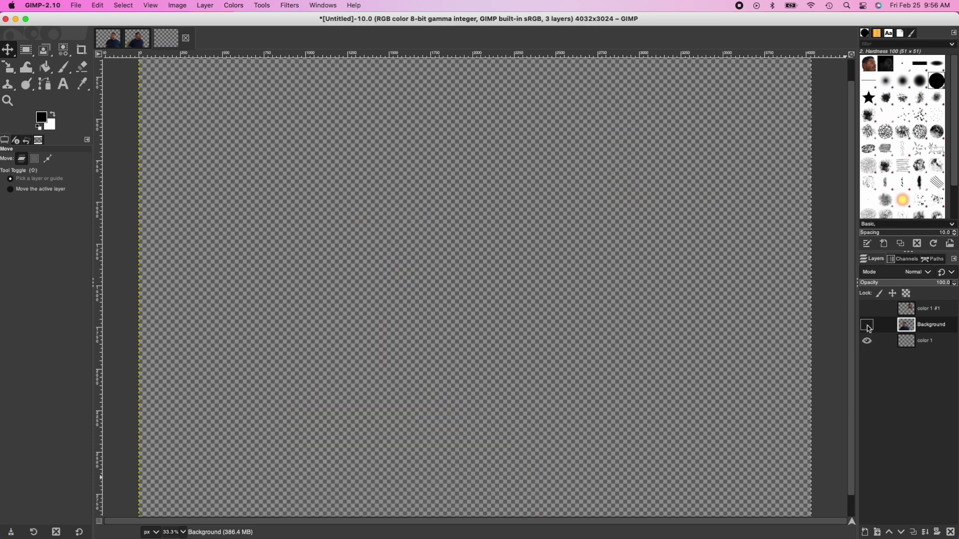
left_click(868, 326)
left_click(867, 309)
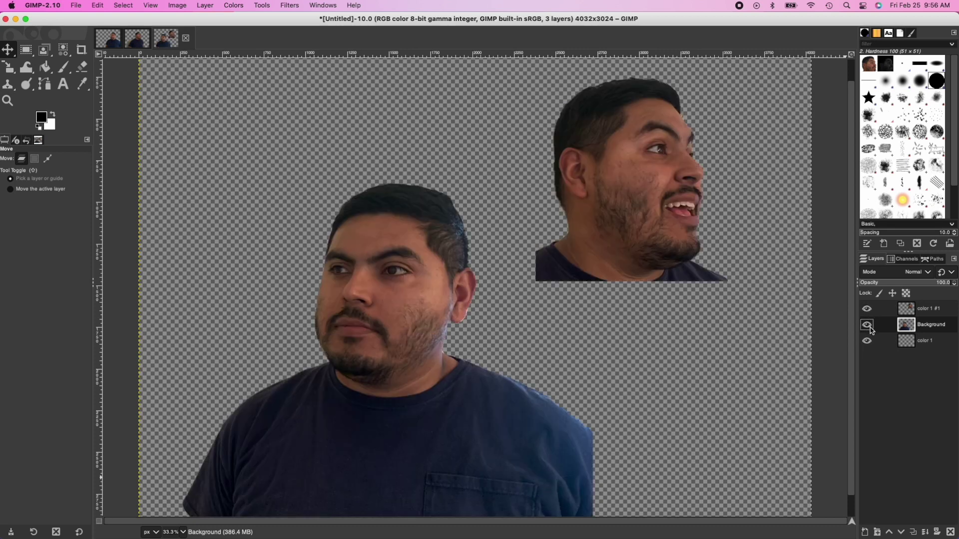
scroll(660, 306, "down", 1)
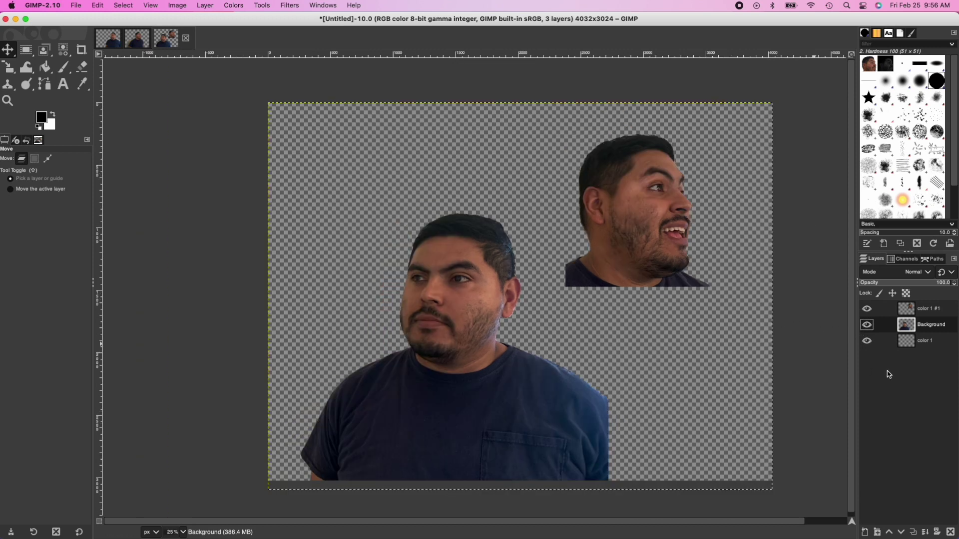
left_click(915, 348)
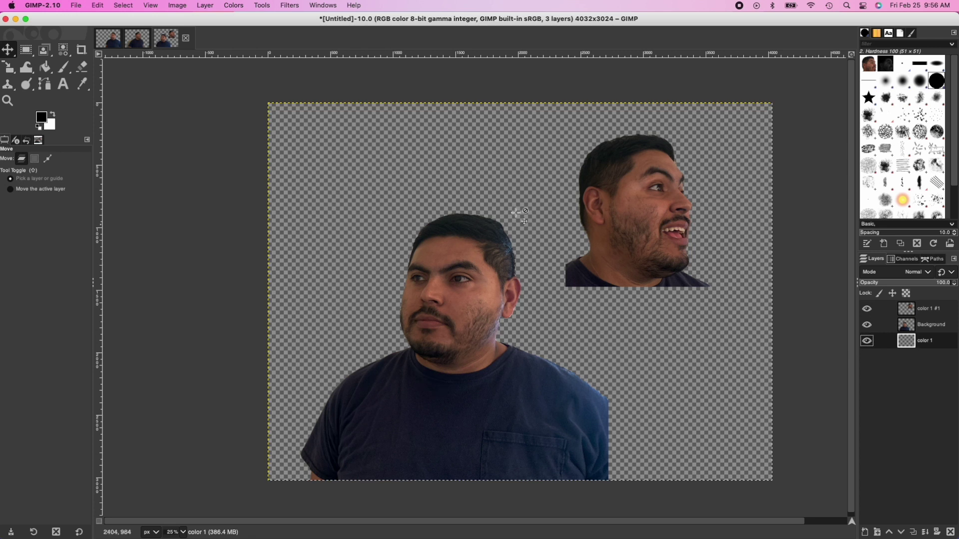
Select the whole canvas and fill the color 1 layer with black foreground color, then select color 1 #1.
left_click(28, 53)
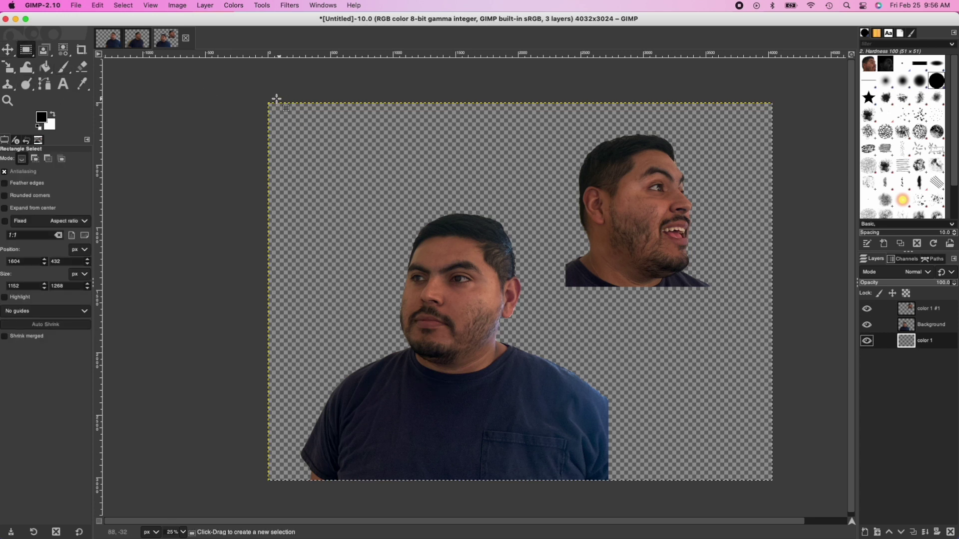
left_click_drag(258, 95, 792, 500)
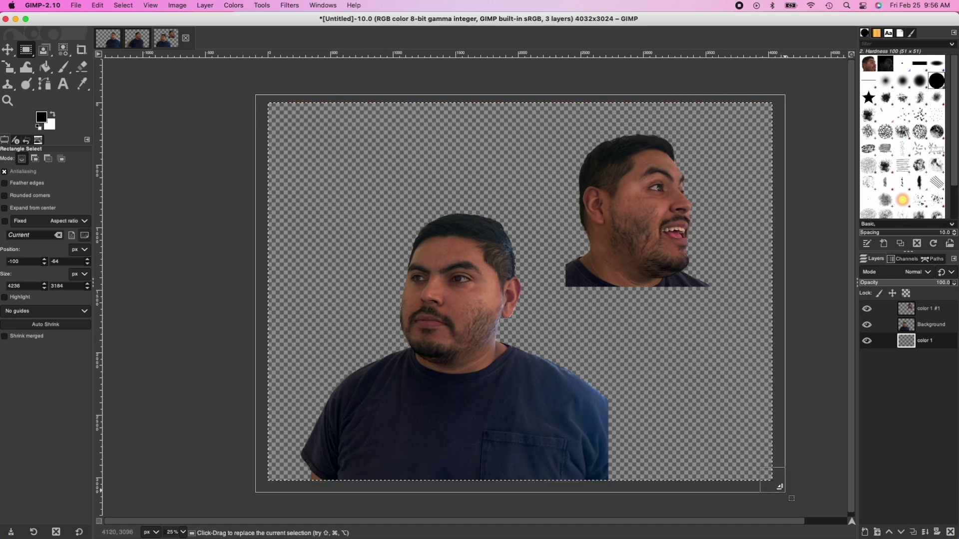
left_click(96, 6)
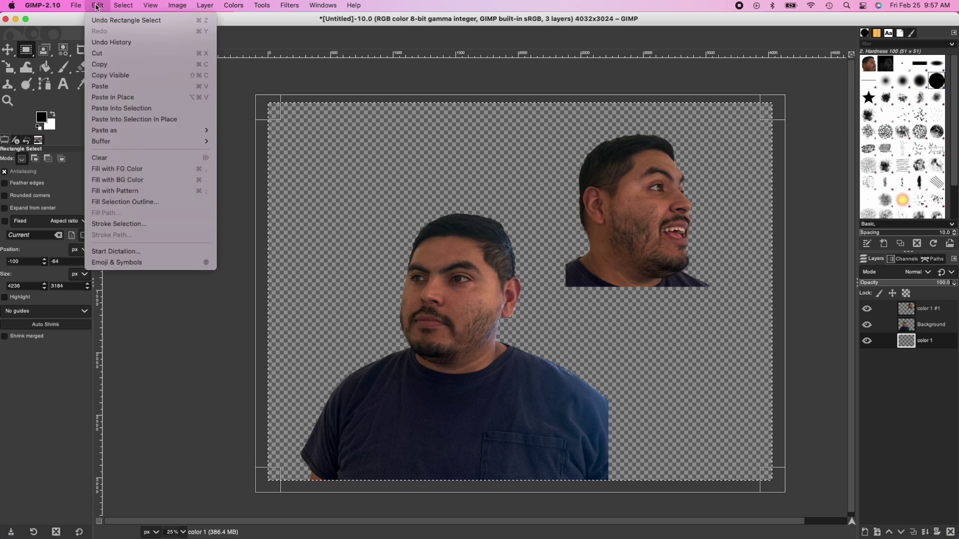
left_click(121, 172)
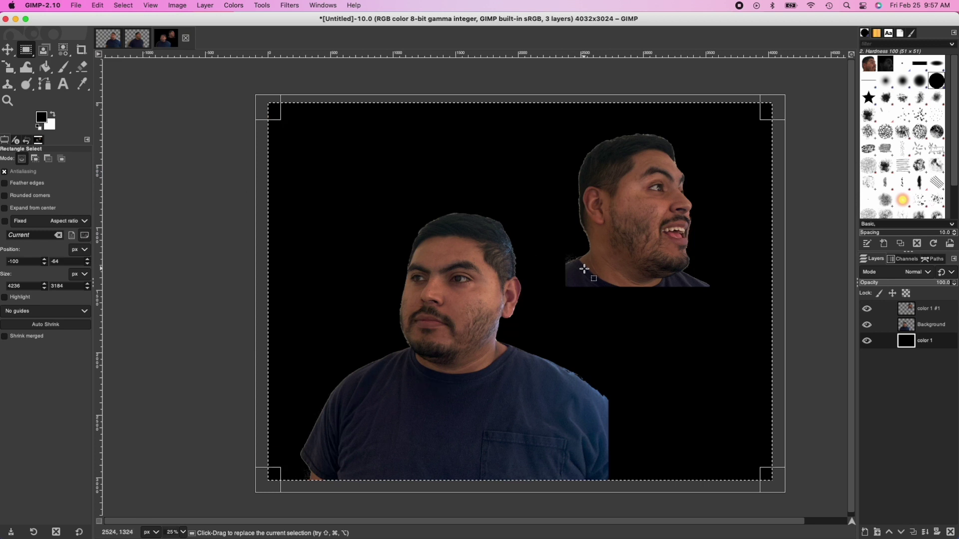
left_click(921, 314)
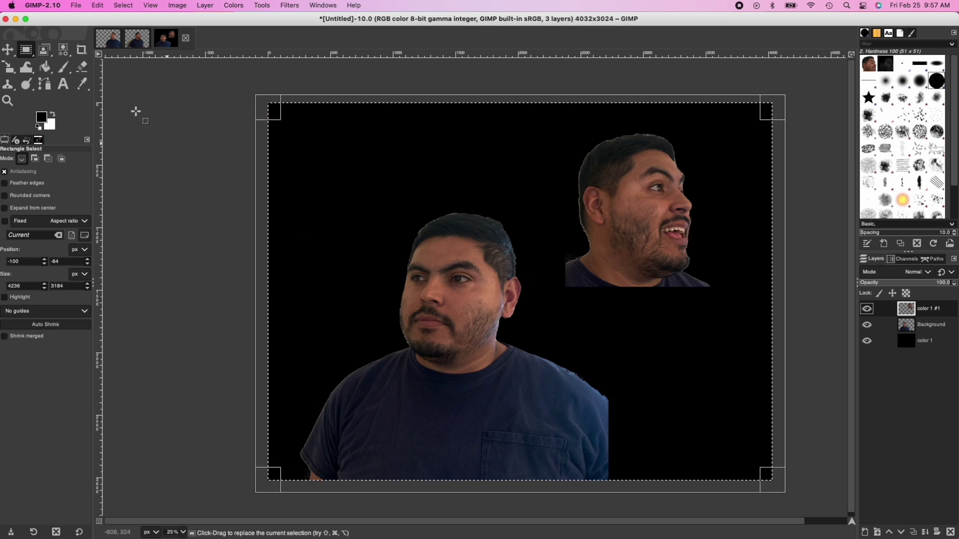
With a size 290 '2. Hardness 025' paintbrush, paint black over the second head's neck and shirt.
left_click(64, 69)
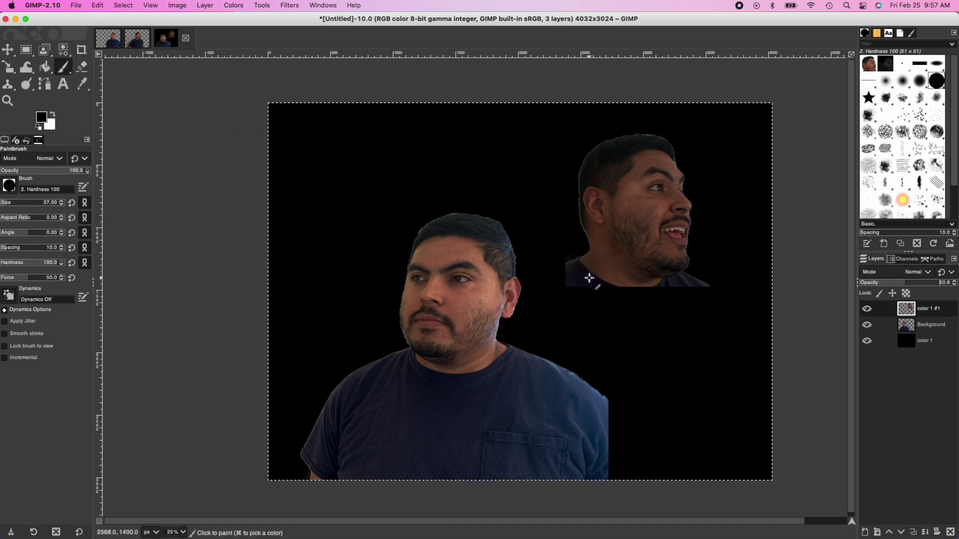
left_click_drag(17, 203, 29, 203)
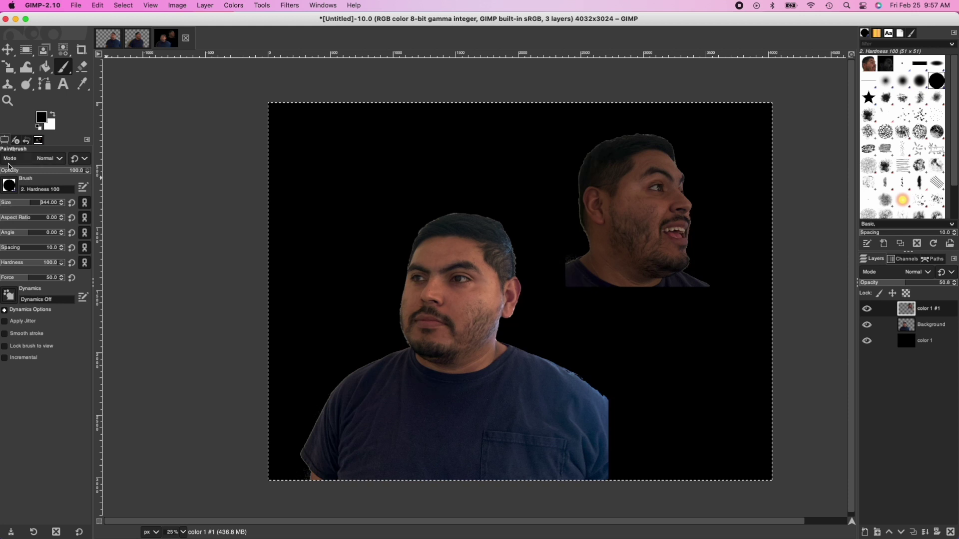
left_click(9, 186)
left_click(13, 214)
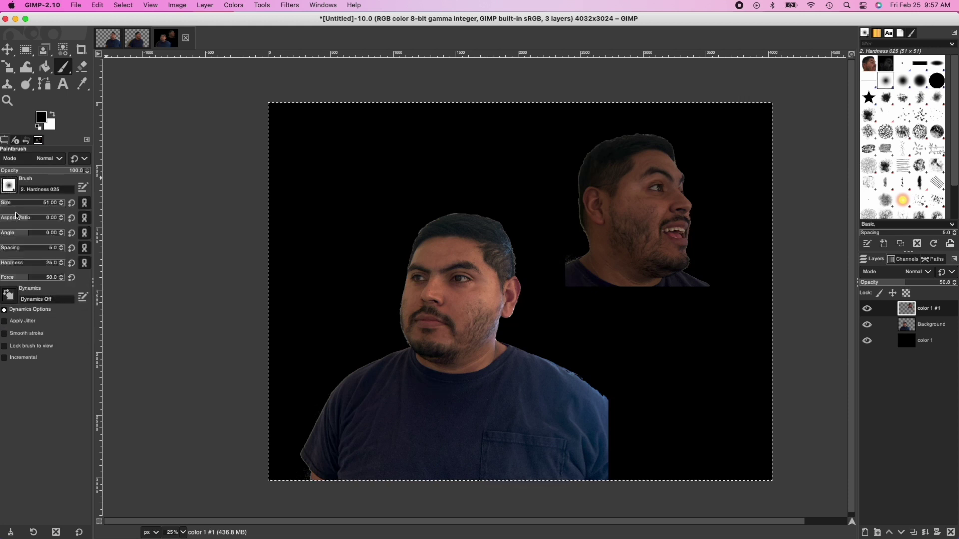
left_click_drag(28, 203, 33, 204)
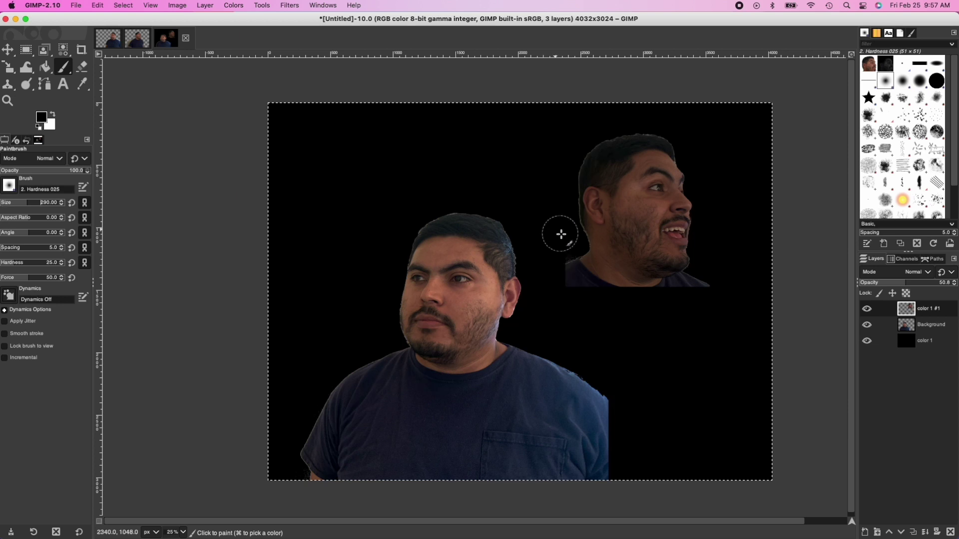
mouse_move(571, 233)
left_mouse_down()
mouse_move(616, 282)
mouse_move(565, 261)
mouse_move(563, 272)
mouse_move(580, 281)
mouse_move(576, 261)
mouse_move(633, 284)
mouse_move(700, 284)
left_mouse_up()
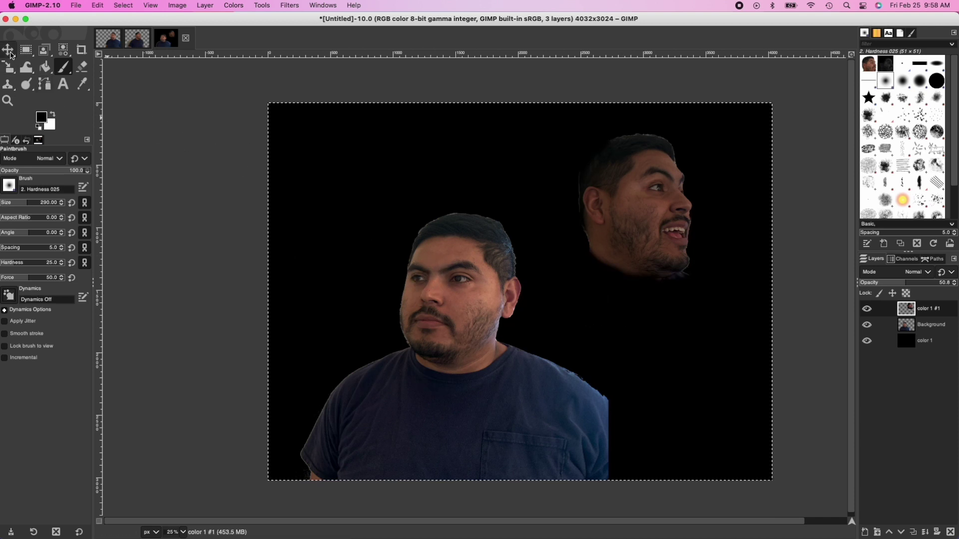
key("m")
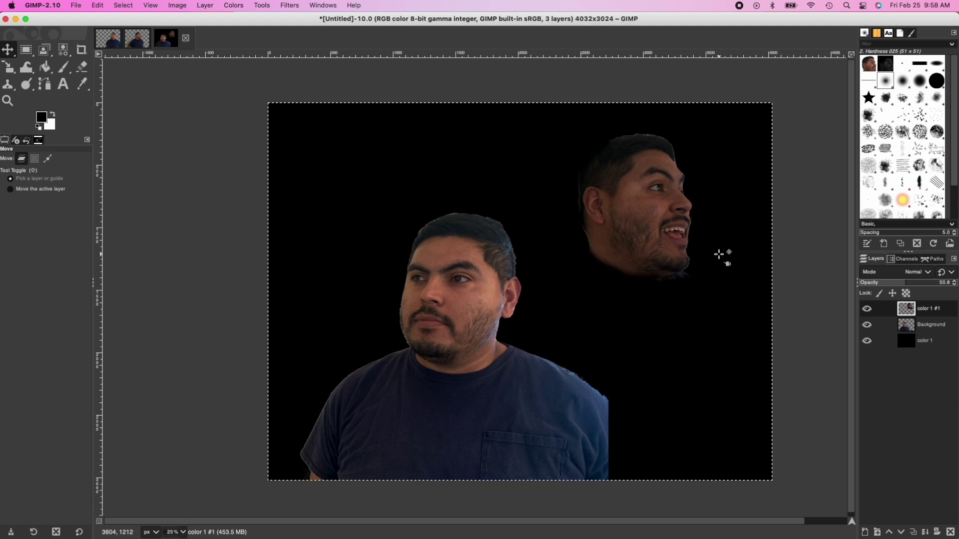
left_click(867, 325)
left_click(867, 341)
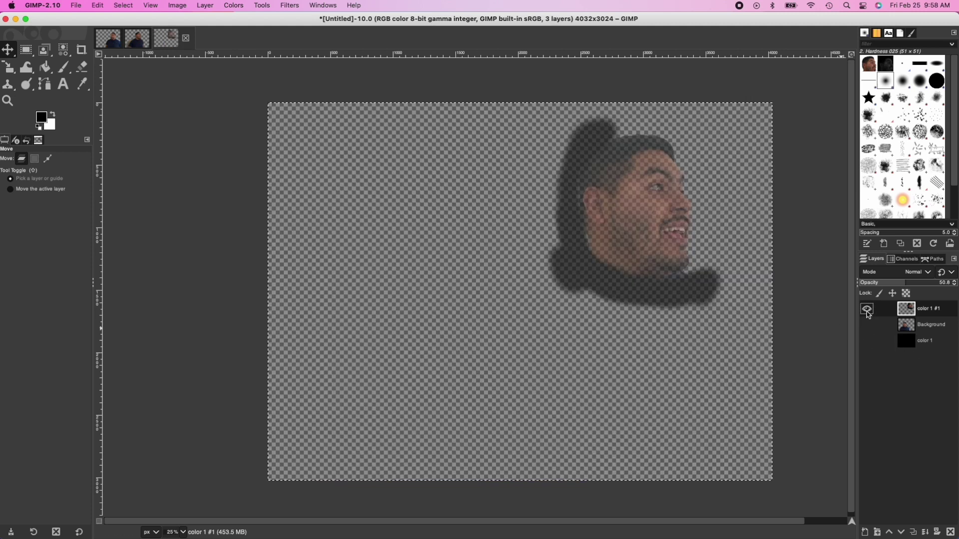
left_click(868, 325)
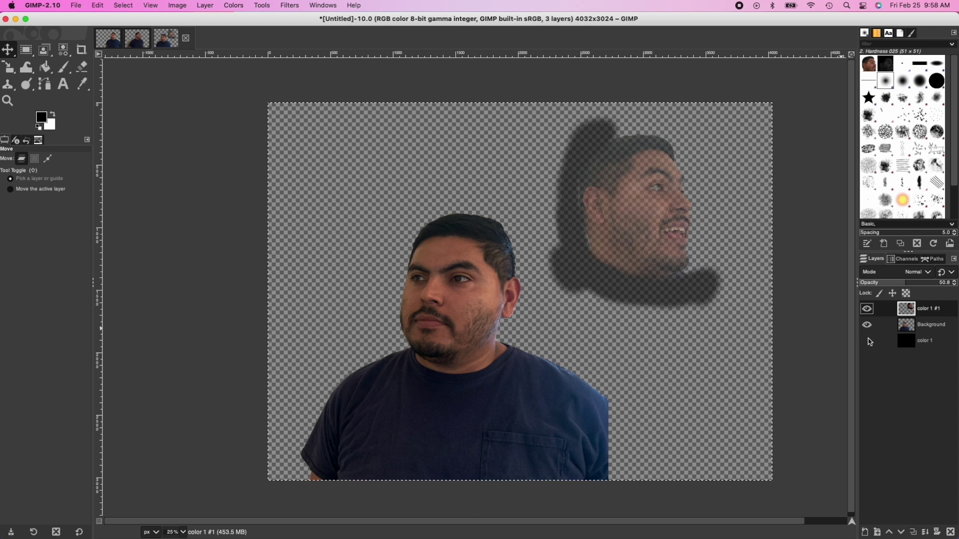
left_click(868, 342)
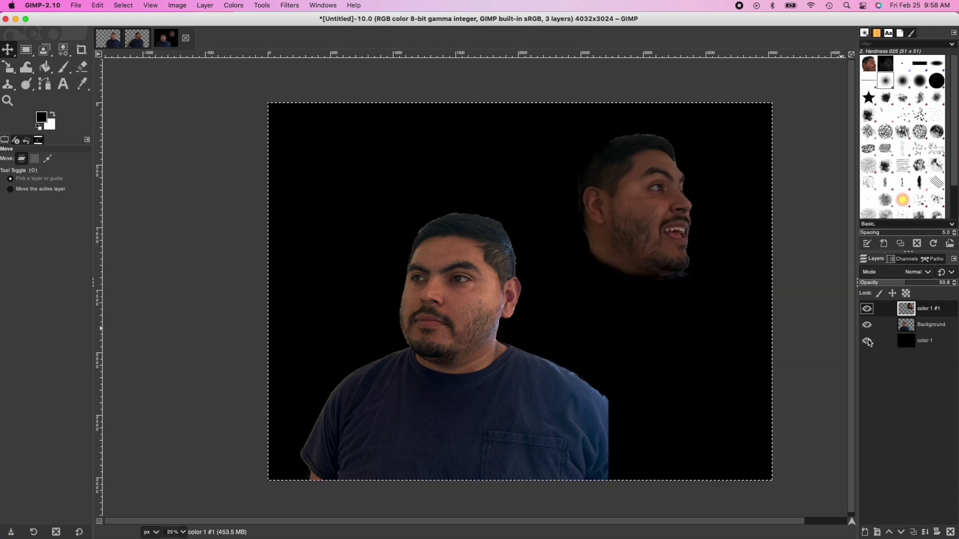